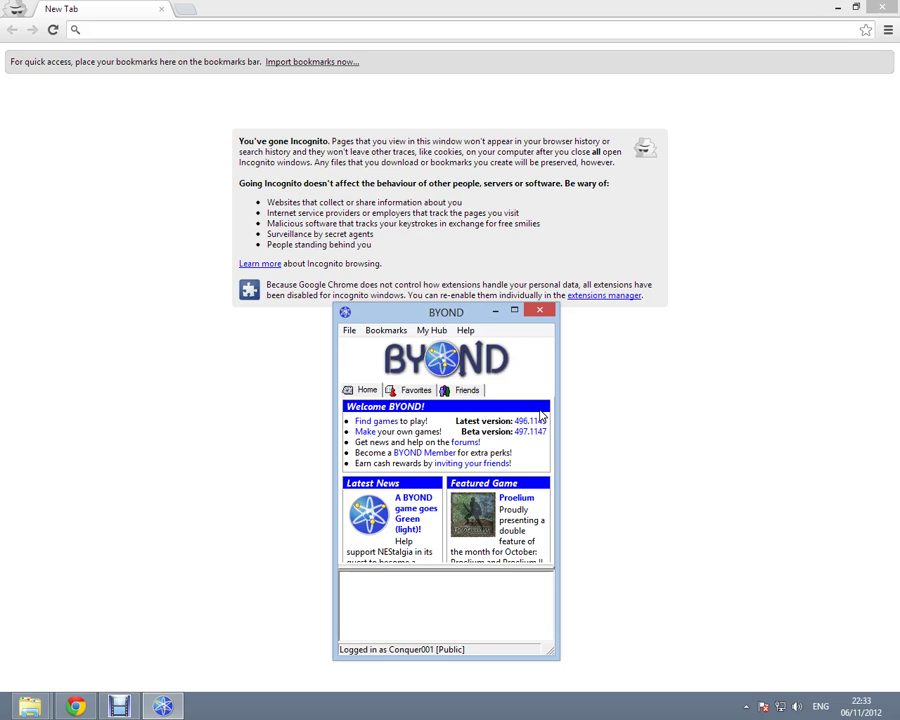
Switch to Chrome, search the web for "cardfight capital" and open the game's page on BYOND Games.
{"action": "left_click", "coordinate": [516, 245]}
{"action": "left_click", "coordinate": [493, 29]}
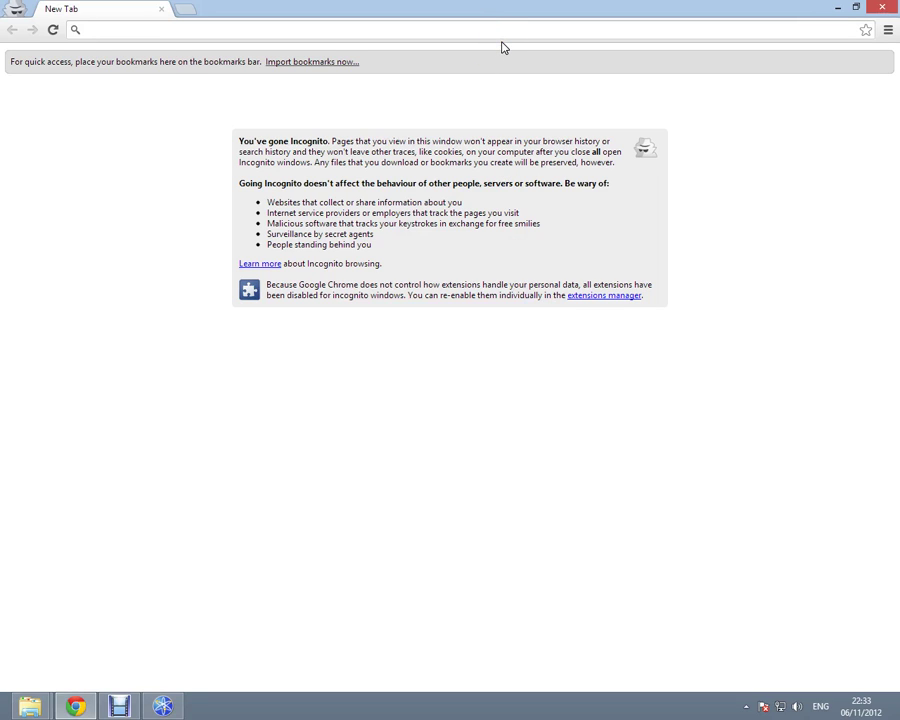
{"action": "type", "text": "cardfight capital"}
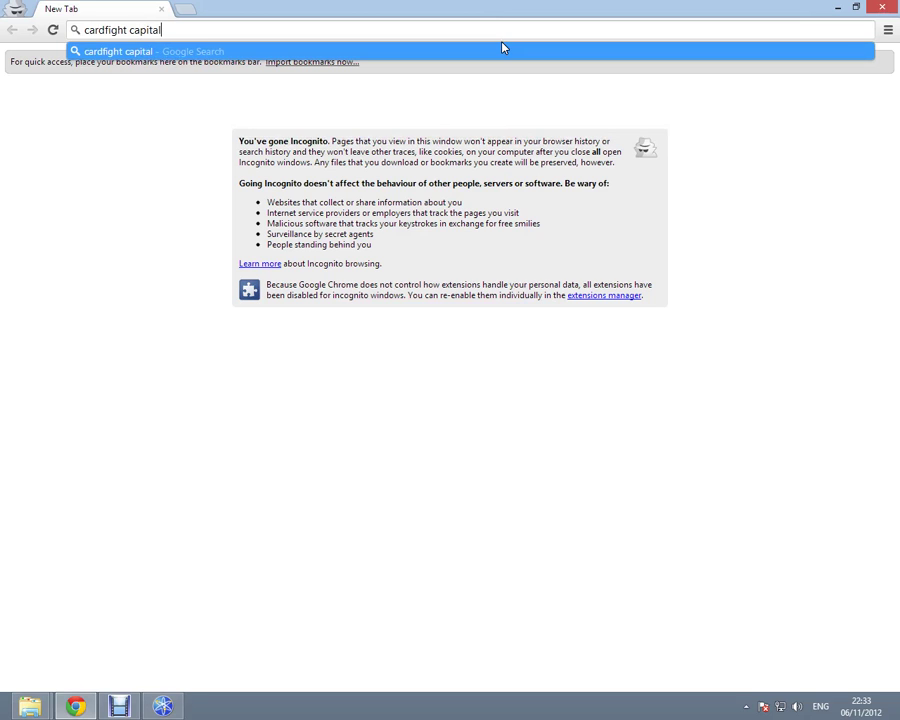
{"action": "key", "text": "Return"}
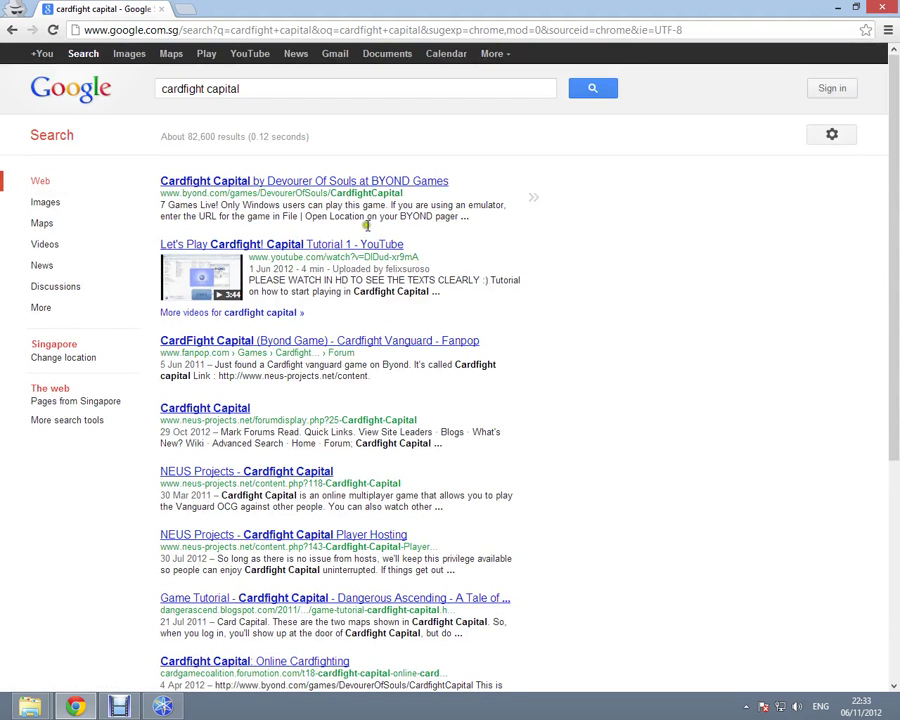
{"action": "left_click", "coordinate": [370, 182]}
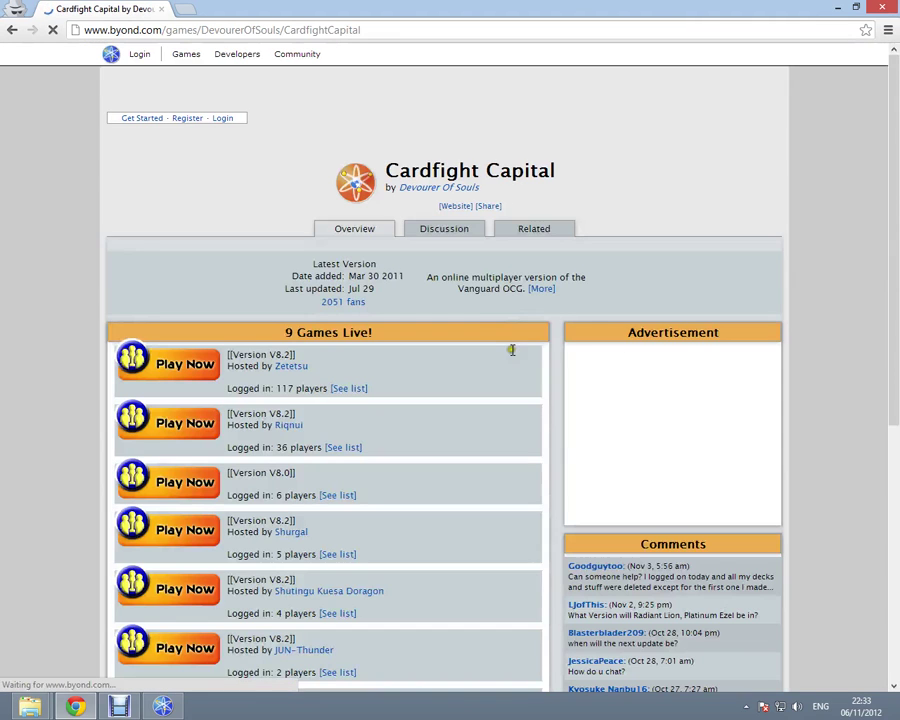
Open the MediaFire link to the server host files from the Cardfight Capital page and locate cc 110412.zip.
{"action": "scroll", "coordinate": [492, 392], "scroll_direction": "down", "scroll_amount": 3}
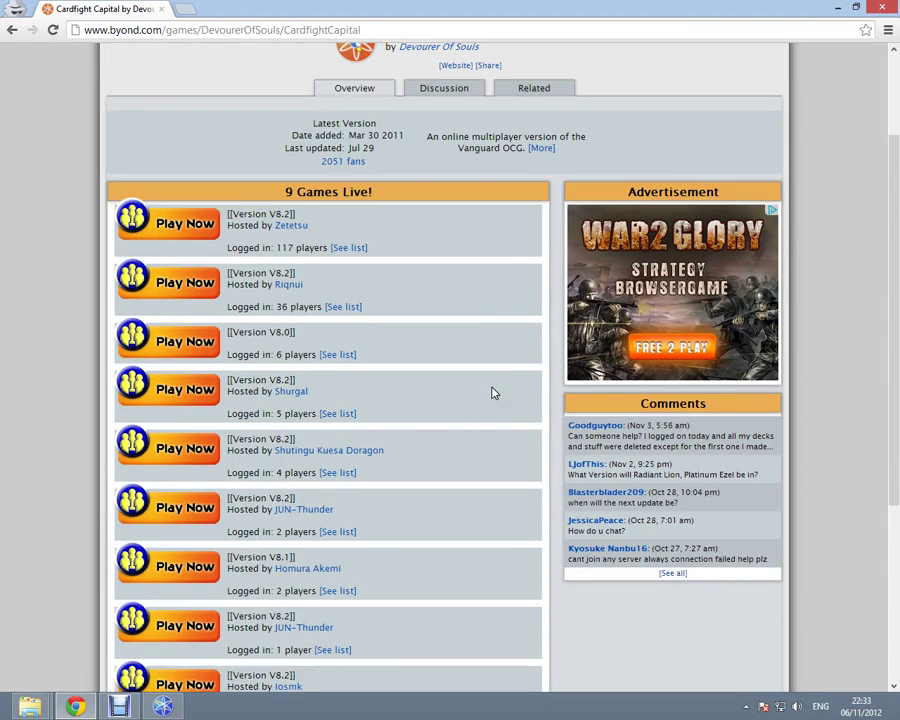
{"action": "scroll", "coordinate": [492, 392], "scroll_direction": "up", "scroll_amount": 3}
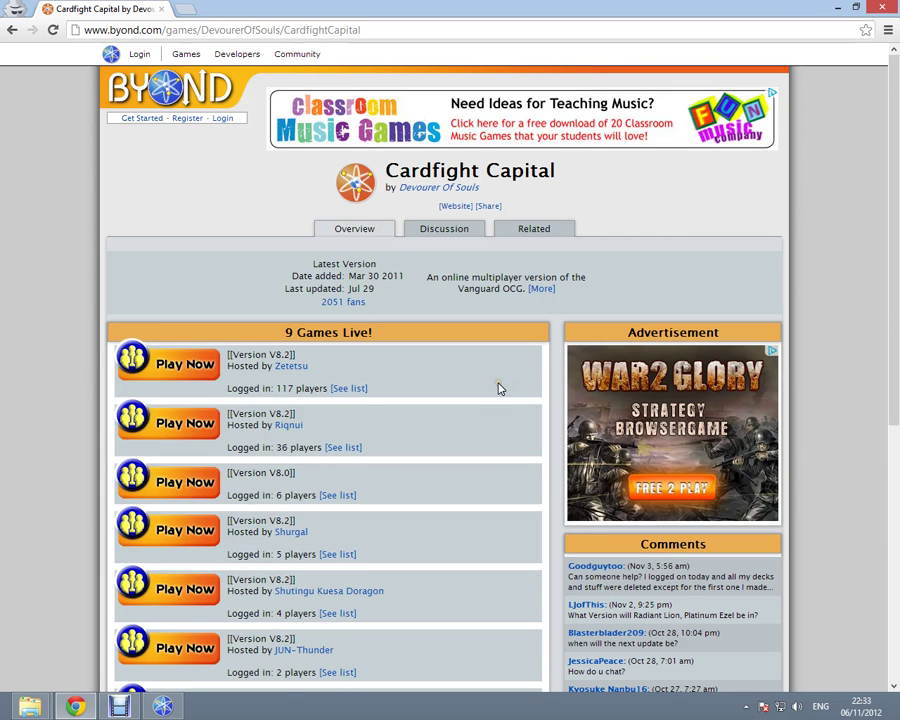
{"action": "scroll", "coordinate": [496, 387], "scroll_direction": "down", "scroll_amount": 9}
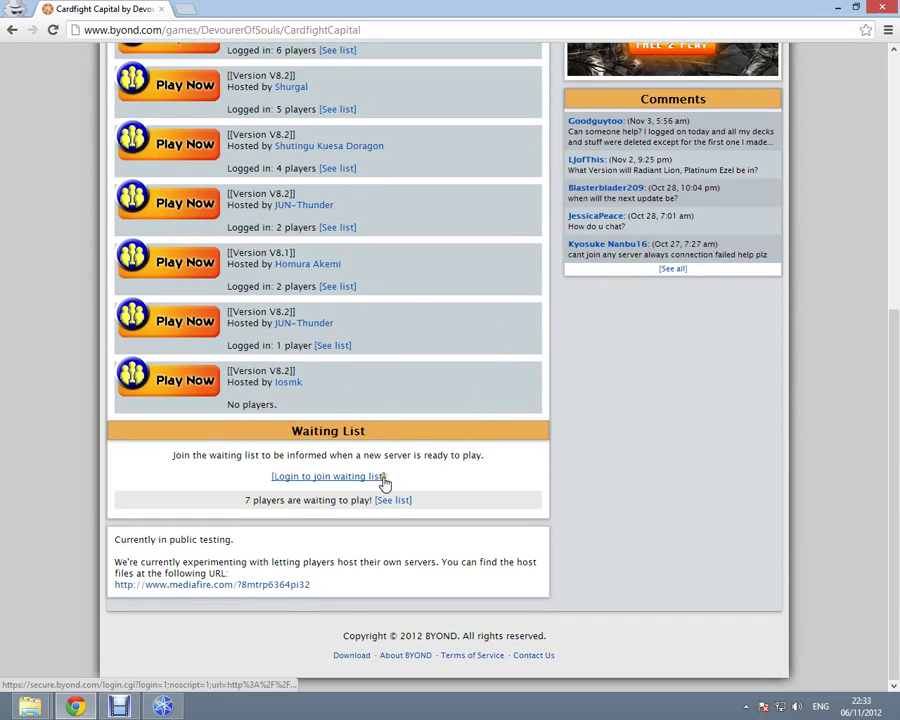
{"action": "left_click_drag", "start_coordinate": [311, 588], "coordinate": [114, 539]}
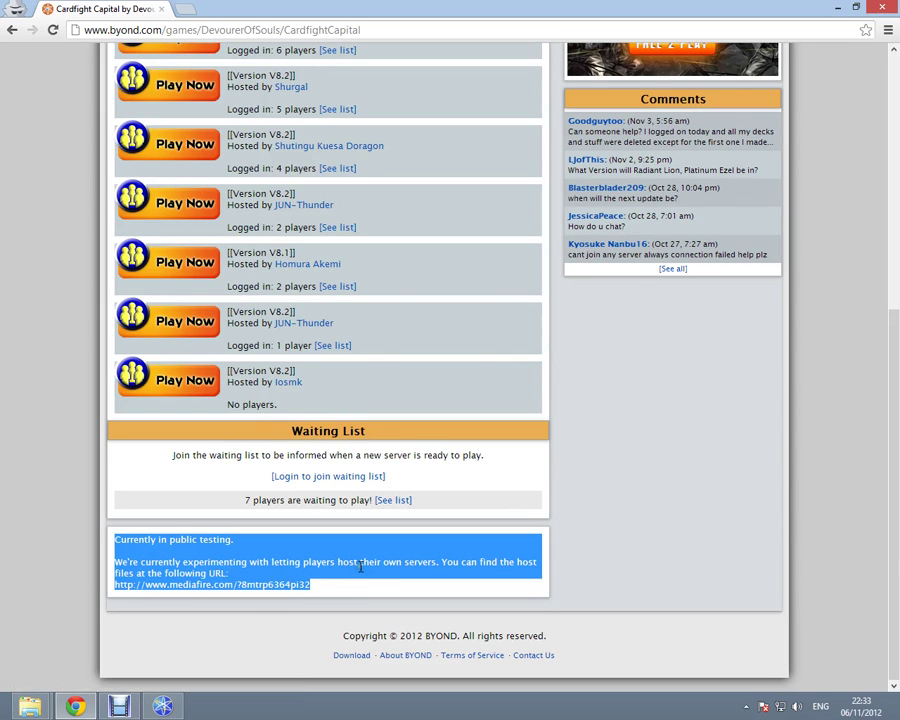
{"action": "left_click", "coordinate": [291, 588]}
{"action": "left_click", "coordinate": [296, 590]}
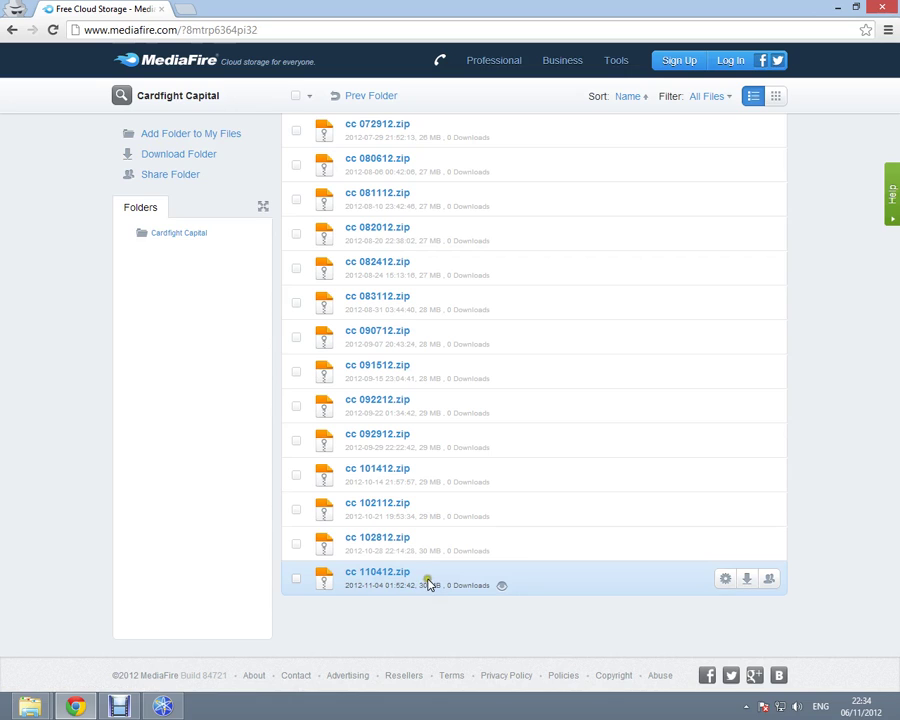
{"action": "left_click", "coordinate": [391, 573]}
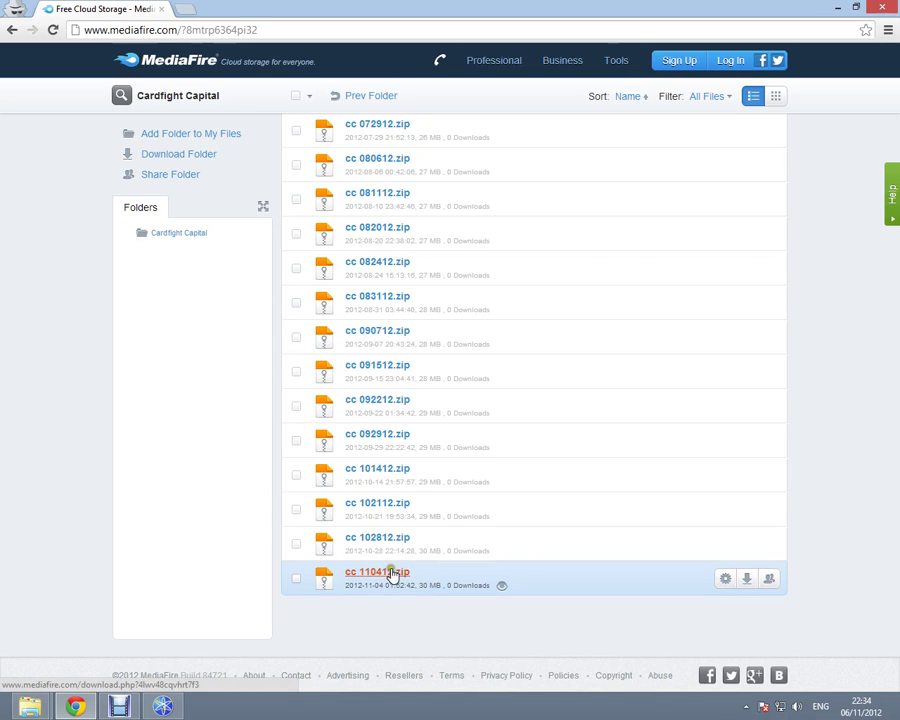
{"action": "left_click", "coordinate": [479, 541]}
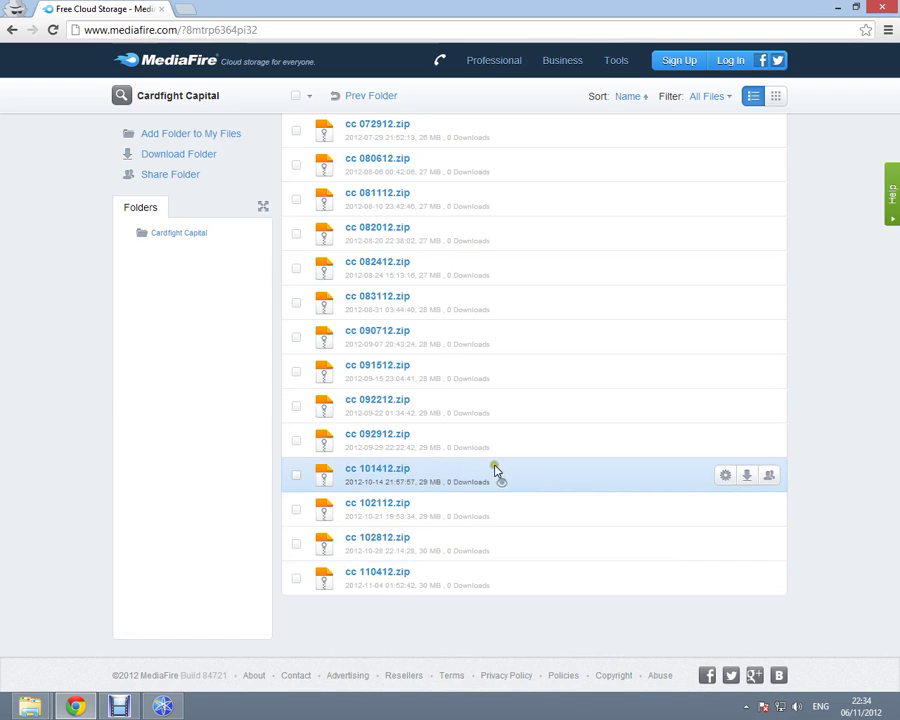
Switch to the BYOND pager and start Dream Daemon from it.
{"action": "left_click", "coordinate": [176, 706]}
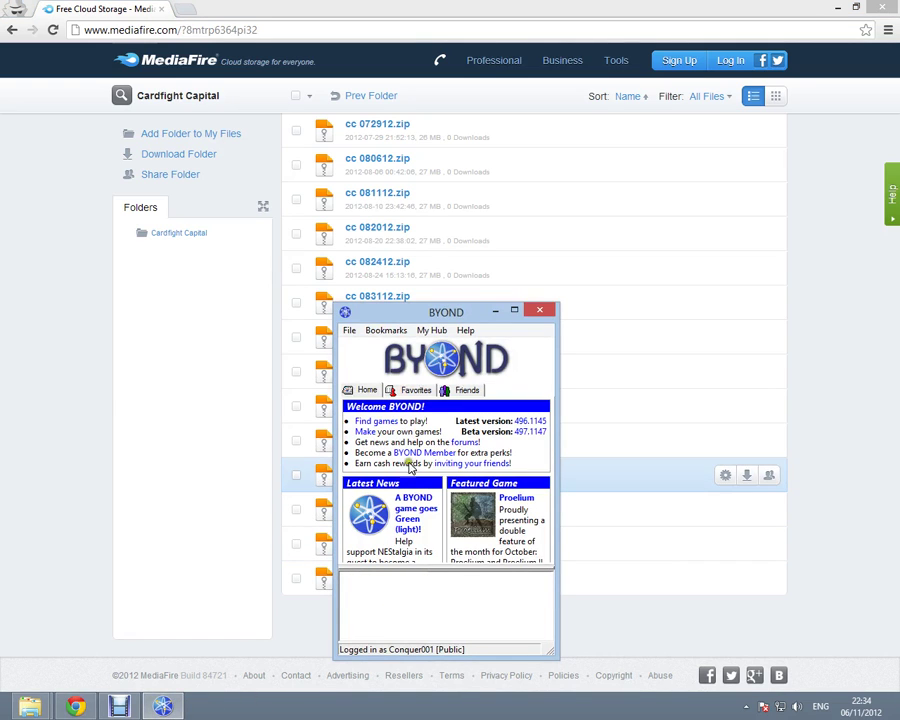
{"action": "left_click", "coordinate": [349, 333]}
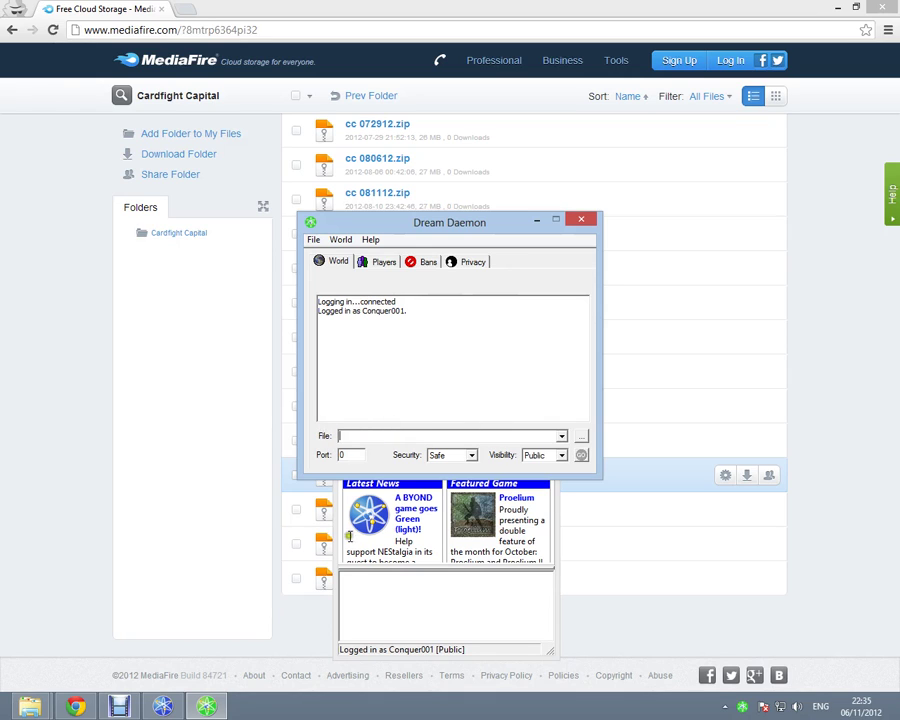
{"action": "left_click", "coordinate": [326, 614]}
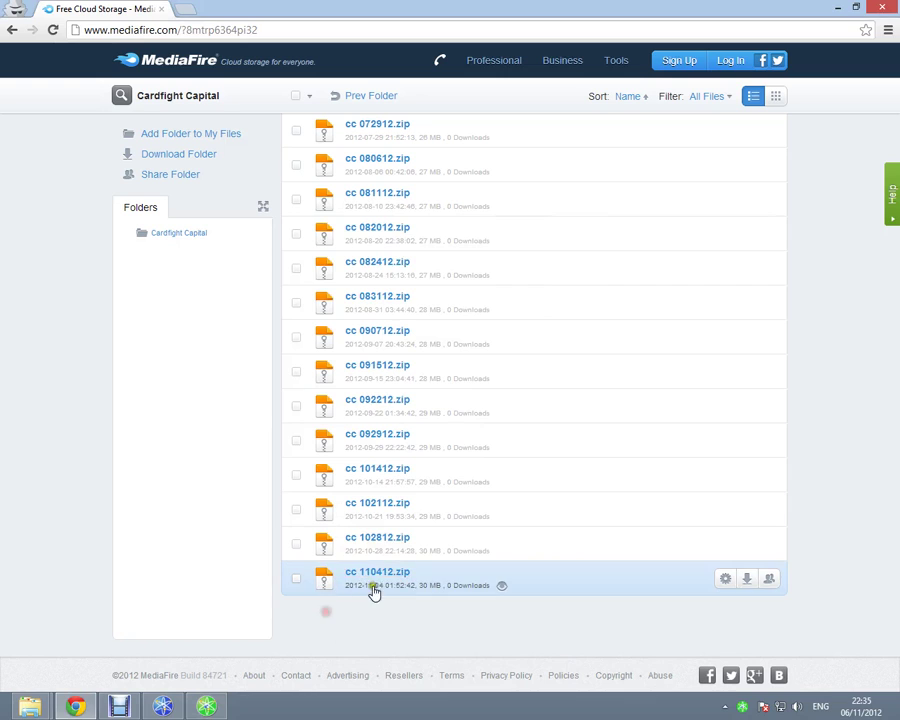
{"action": "left_click", "coordinate": [207, 706]}
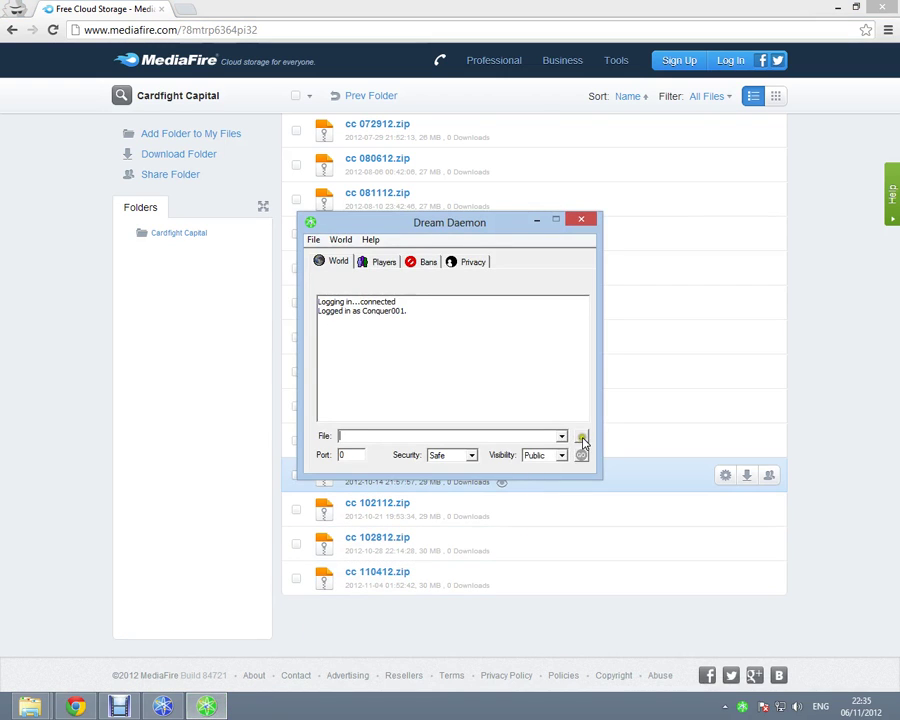
Load Cardfight Vanguard.dmb from the Cardfight Vanguard folder as the world file to host.
{"action": "left_click", "coordinate": [581, 439]}
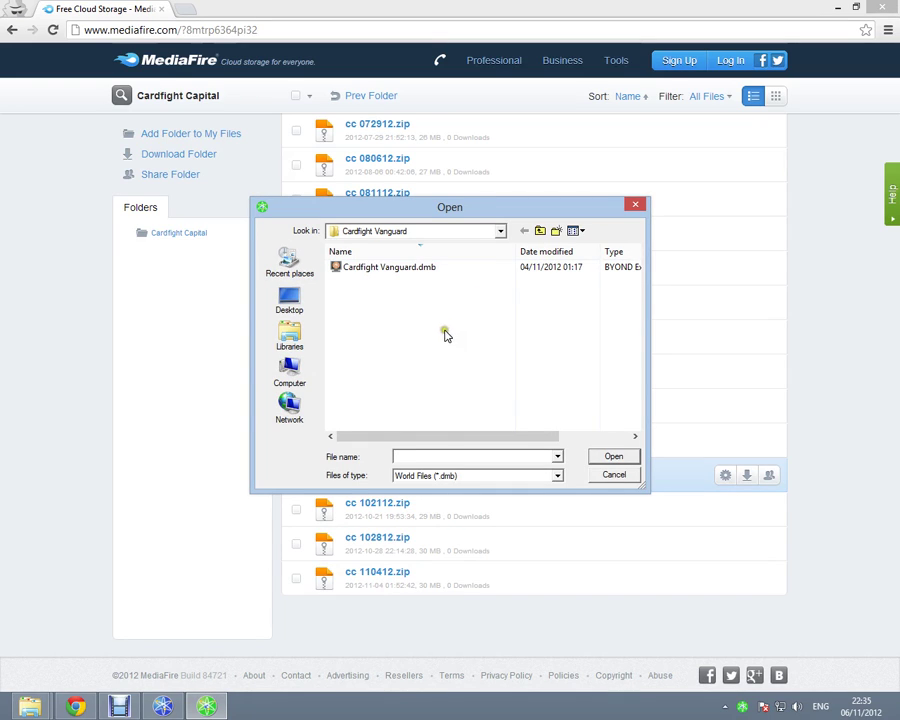
{"action": "left_click", "coordinate": [407, 277]}
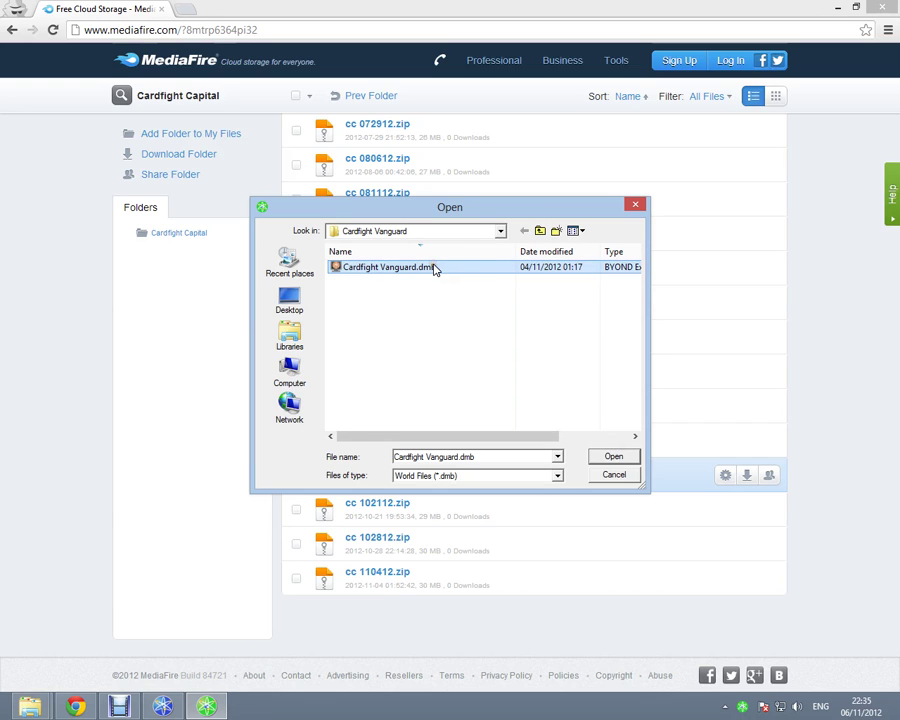
{"action": "left_click", "coordinate": [619, 457]}
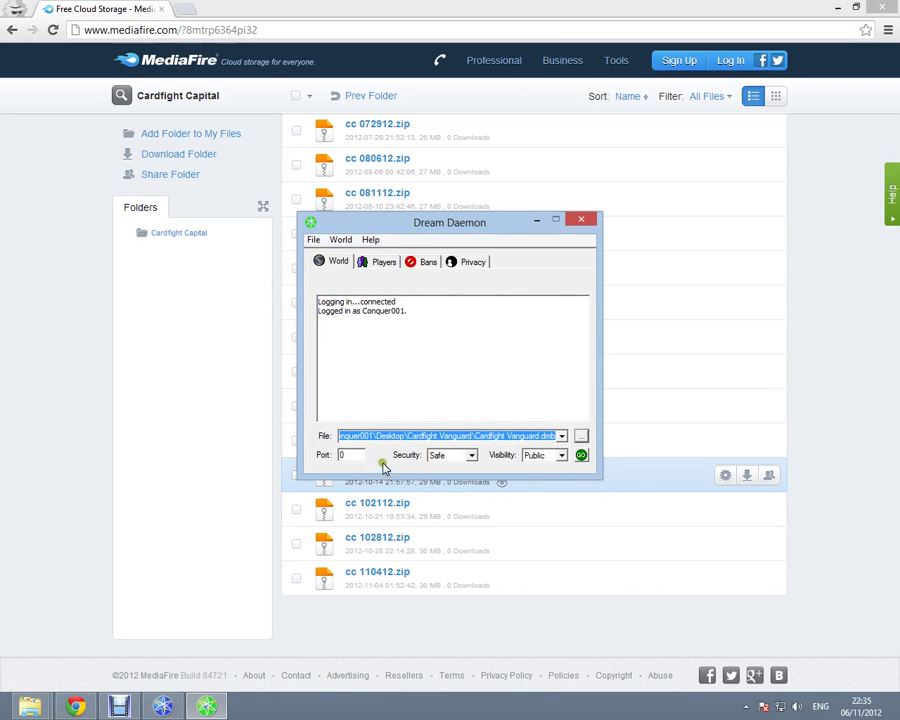
Review the world's security and visibility choices and set its visibility to Private.
{"action": "left_click", "coordinate": [448, 456]}
{"action": "left_click", "coordinate": [448, 456]}
{"action": "left_click", "coordinate": [540, 456]}
{"action": "left_click", "coordinate": [540, 457]}
{"action": "left_click", "coordinate": [541, 456]}
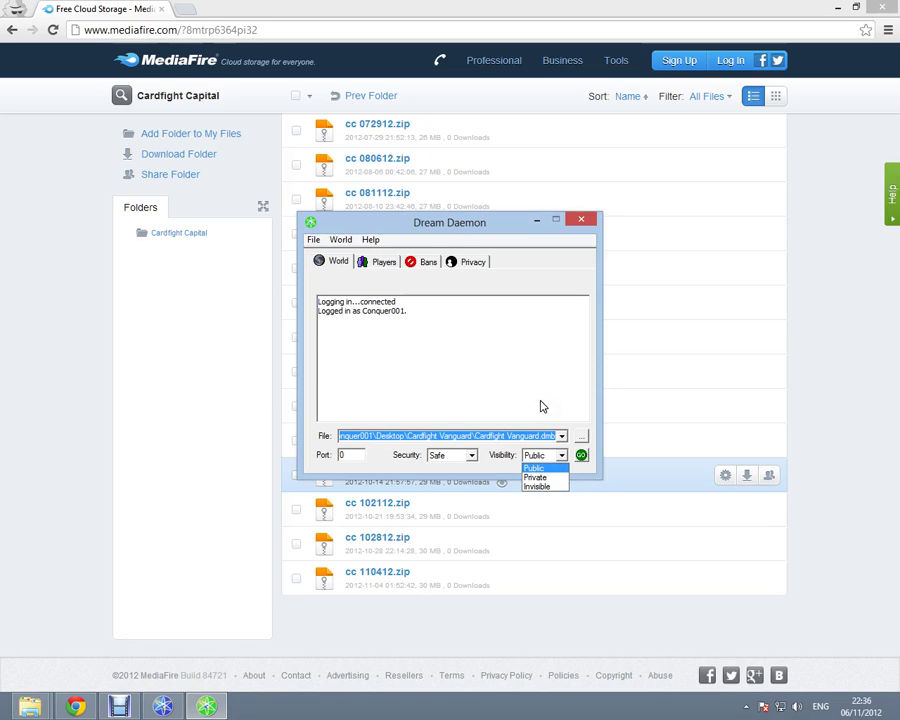
{"action": "left_click", "coordinate": [583, 464]}
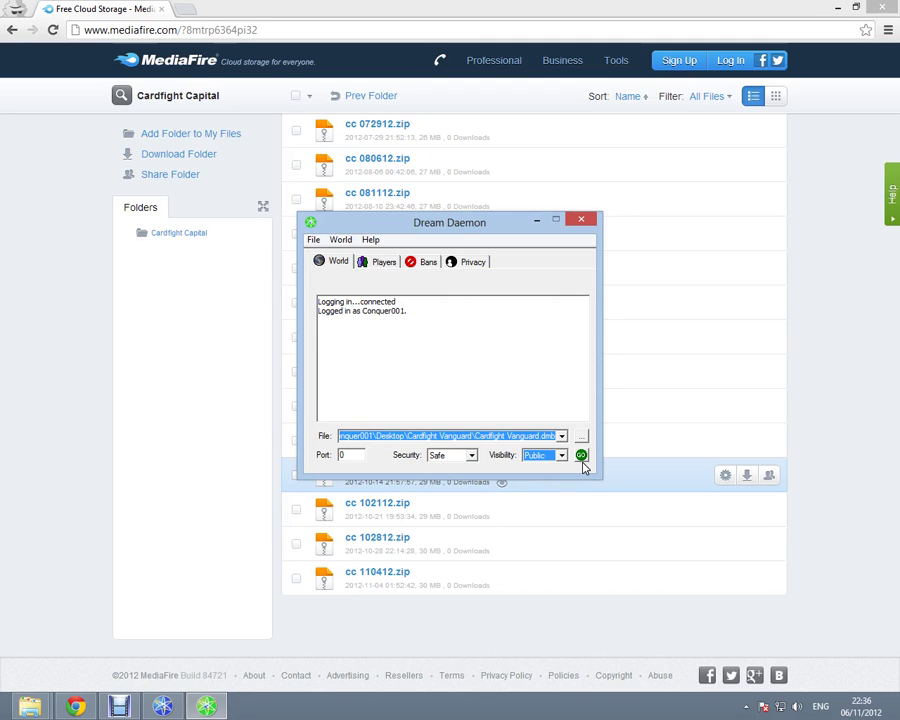
{"action": "left_click", "coordinate": [562, 456]}
{"action": "left_click", "coordinate": [549, 473]}
Examine the privacy groups in Dream Daemon and the friends list in the BYOND pager.
{"action": "left_click", "coordinate": [470, 262]}
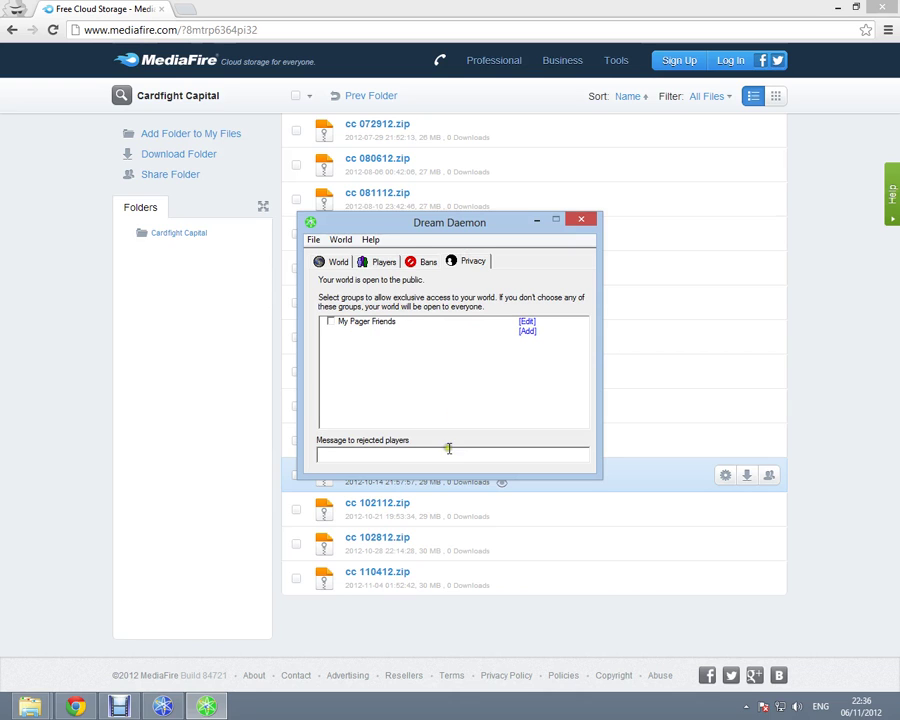
{"action": "left_click", "coordinate": [163, 706]}
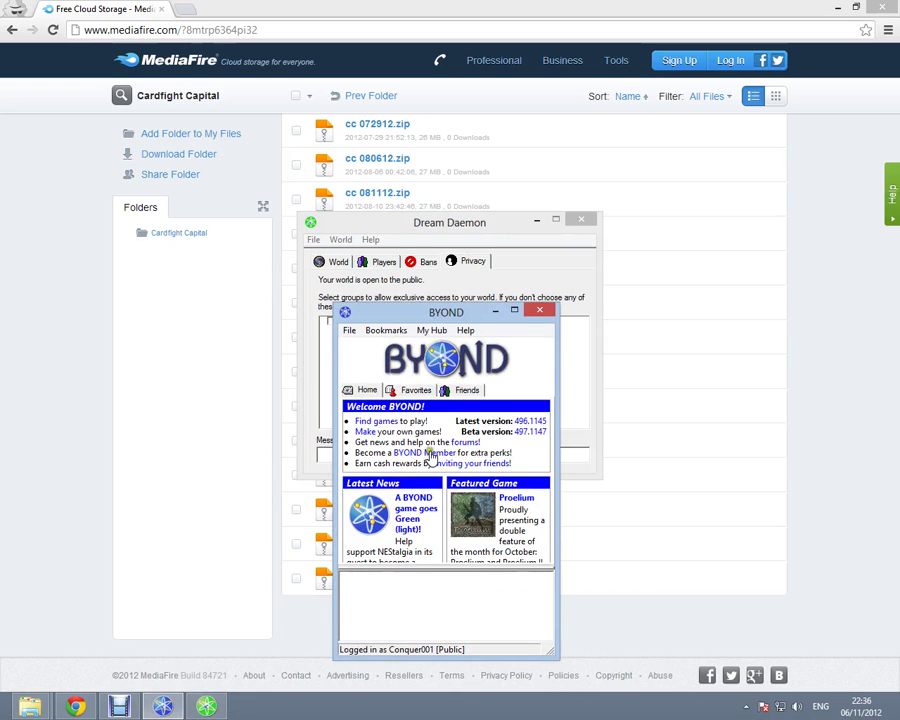
{"action": "left_click", "coordinate": [457, 391]}
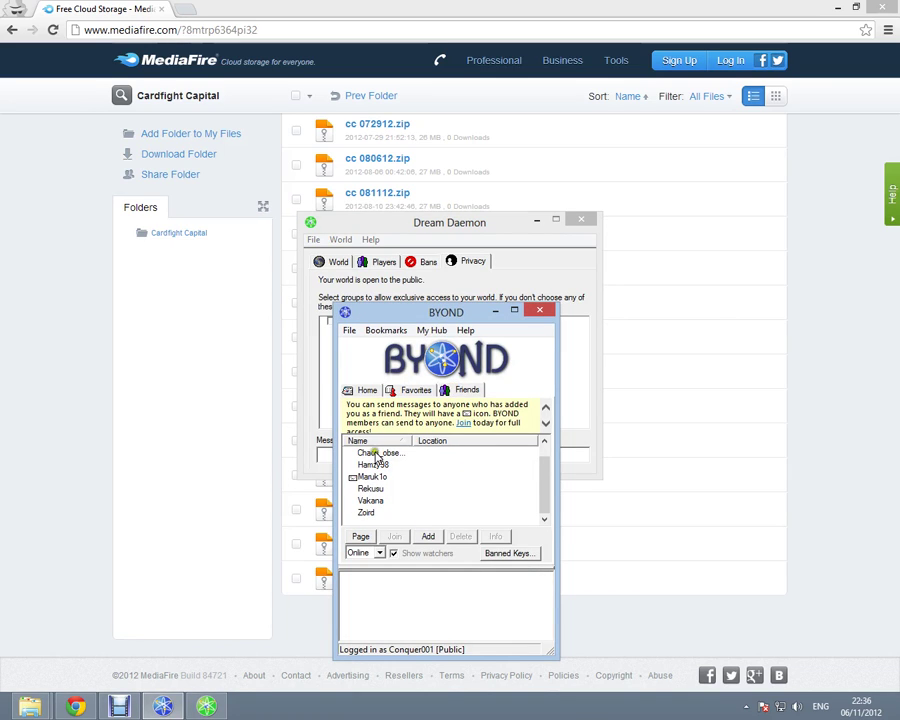
{"action": "scroll", "coordinate": [540, 455], "scroll_direction": "up", "scroll_amount": 1}
{"action": "mouse_move", "coordinate": [540, 455]}
{"action": "left_mouse_down"}
{"action": "mouse_move", "coordinate": [540, 476]}
{"action": "mouse_move", "coordinate": [540, 452]}
{"action": "left_mouse_up"}
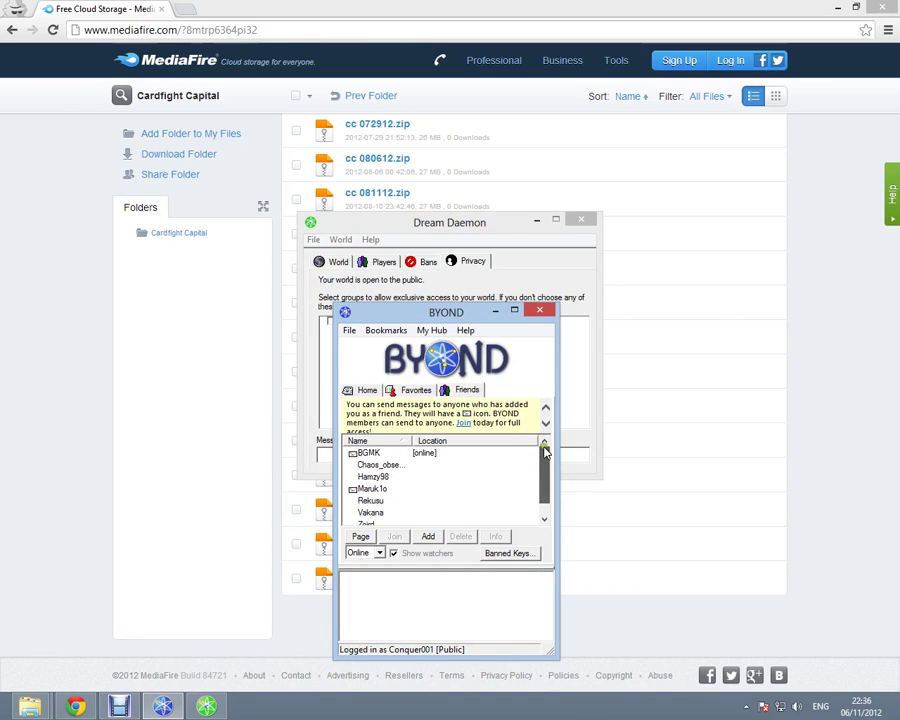
{"action": "left_click", "coordinate": [368, 392]}
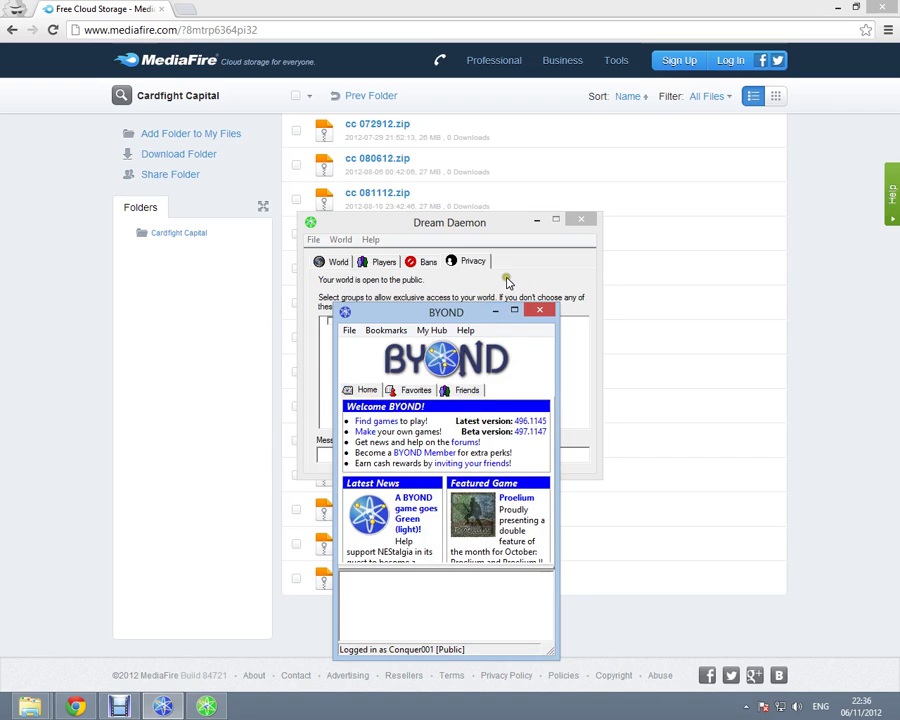
{"action": "left_click", "coordinate": [504, 278]}
{"action": "left_click", "coordinate": [350, 265]}
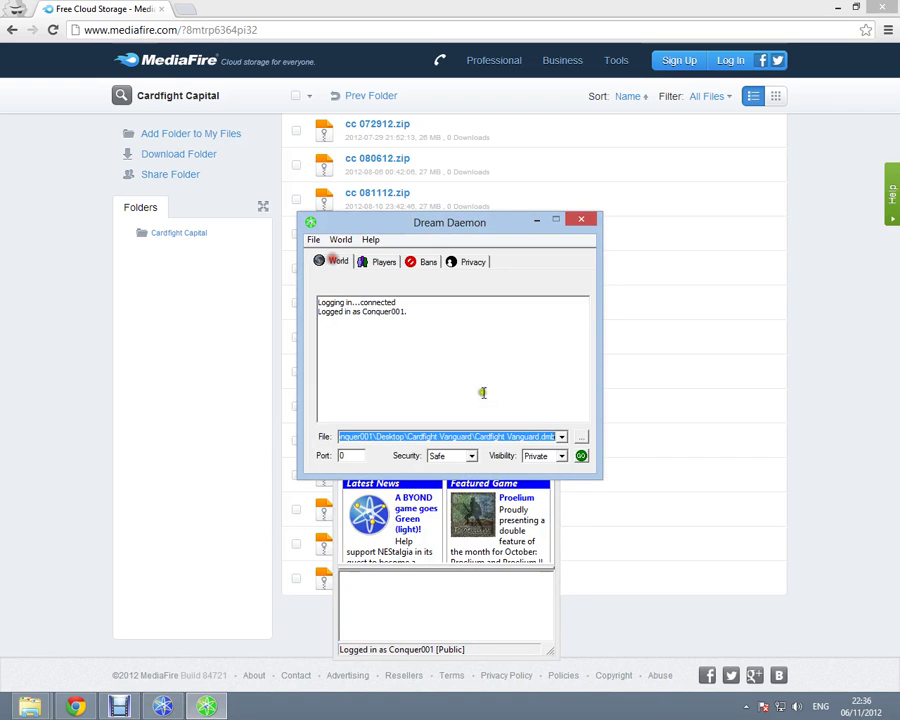
{"action": "left_click", "coordinate": [470, 263]}
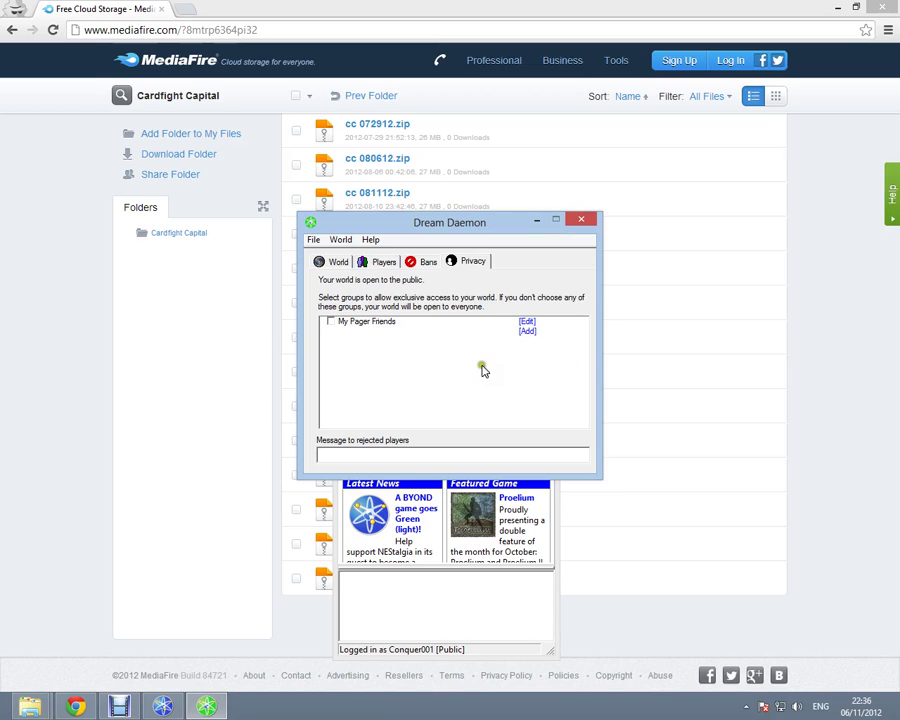
{"action": "left_click", "coordinate": [333, 262]}
Try the Invisible option for the world, and set its visibility to Public with security at Safe.
{"action": "left_click", "coordinate": [560, 456]}
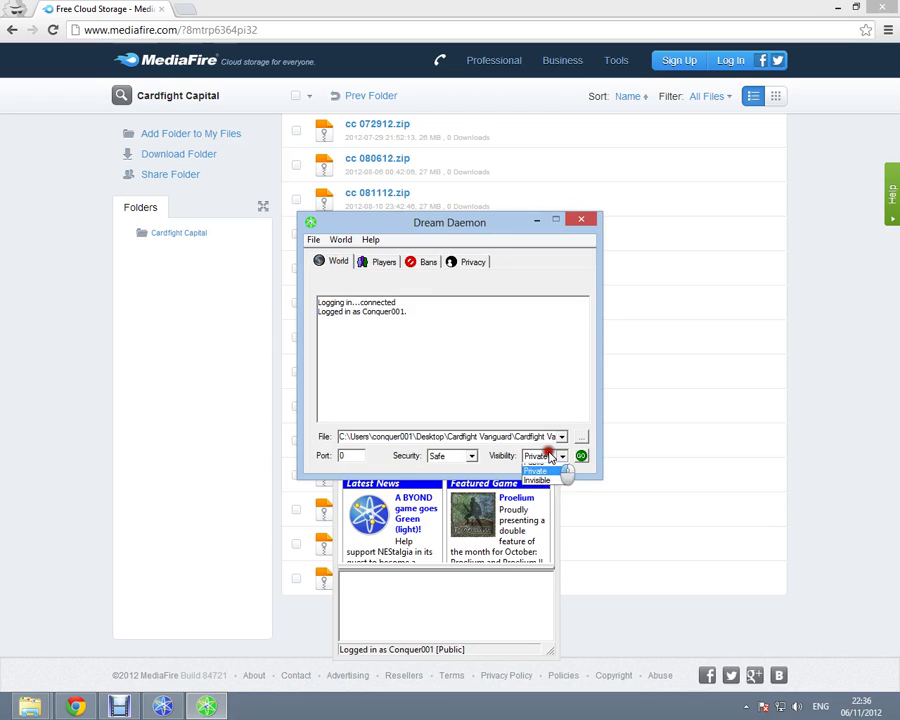
{"action": "left_click", "coordinate": [553, 488]}
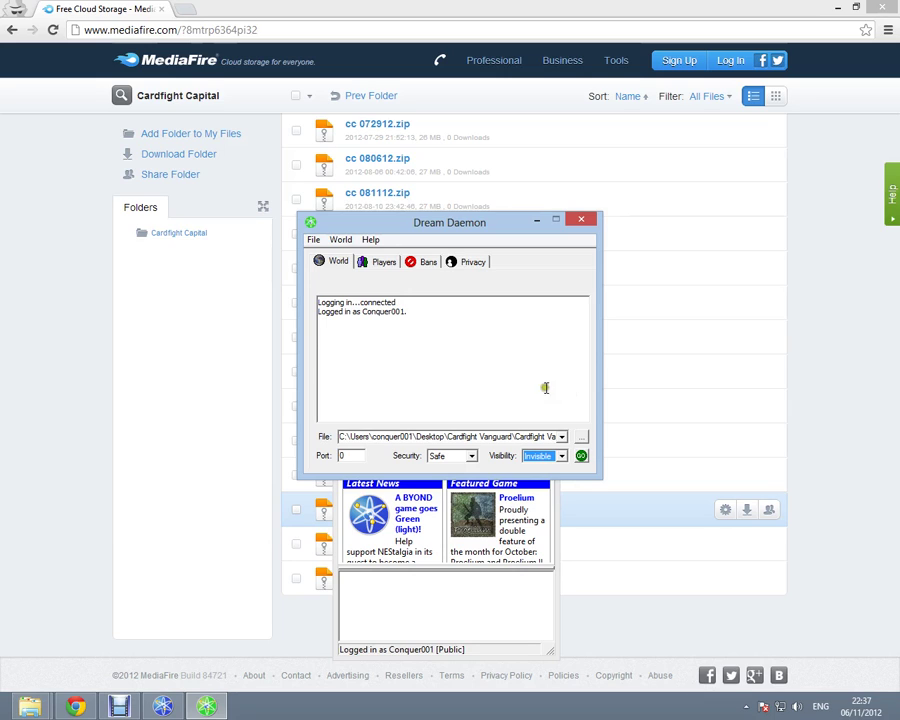
{"action": "left_click", "coordinate": [559, 456]}
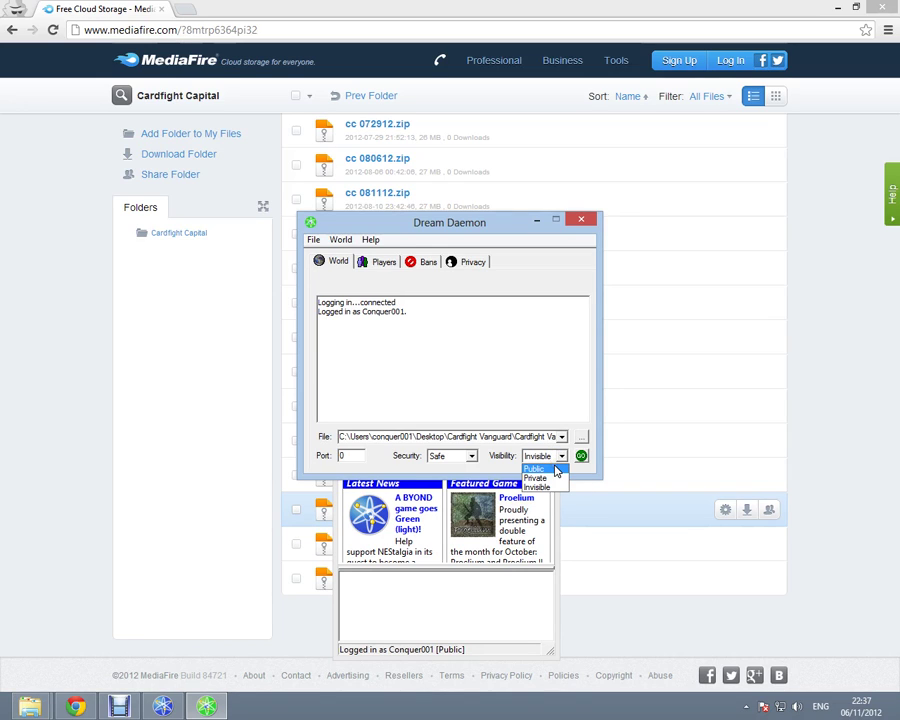
{"action": "left_click", "coordinate": [556, 469]}
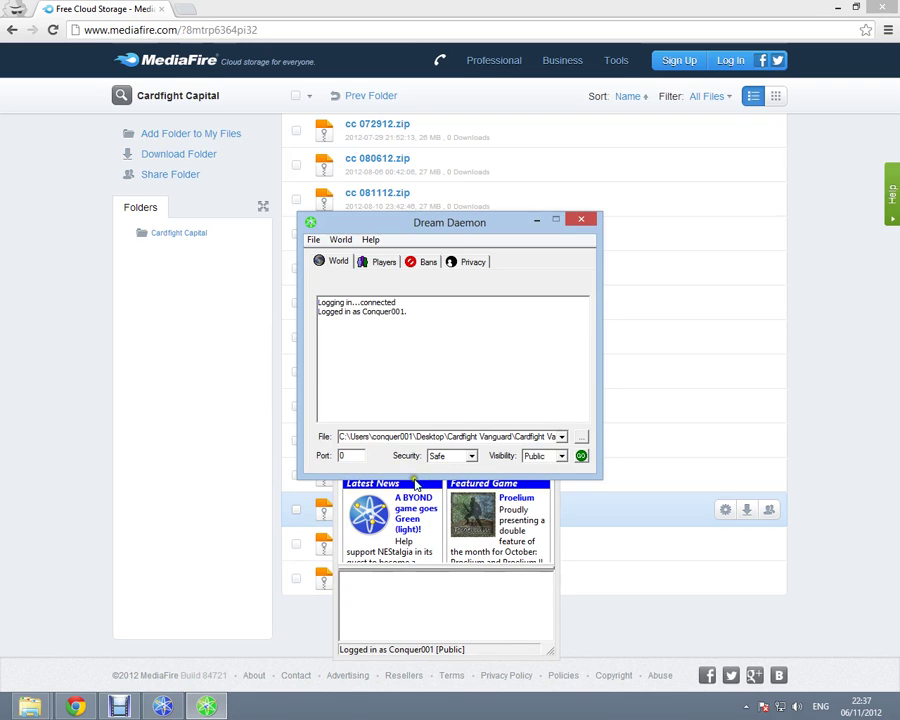
{"action": "left_click", "coordinate": [444, 456]}
{"action": "left_click", "coordinate": [440, 471]}
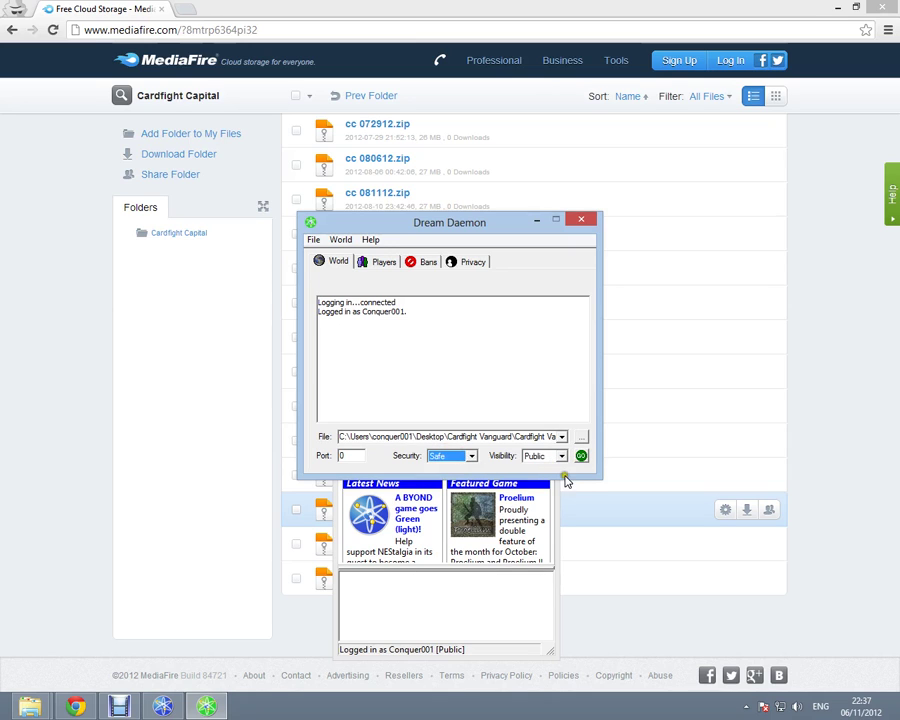
Start hosting the Cardfight Vanguard world and check the log for whether players can reach its port.
{"action": "left_click", "coordinate": [341, 240]}
{"action": "left_click", "coordinate": [340, 240]}
{"action": "left_click", "coordinate": [580, 456]}
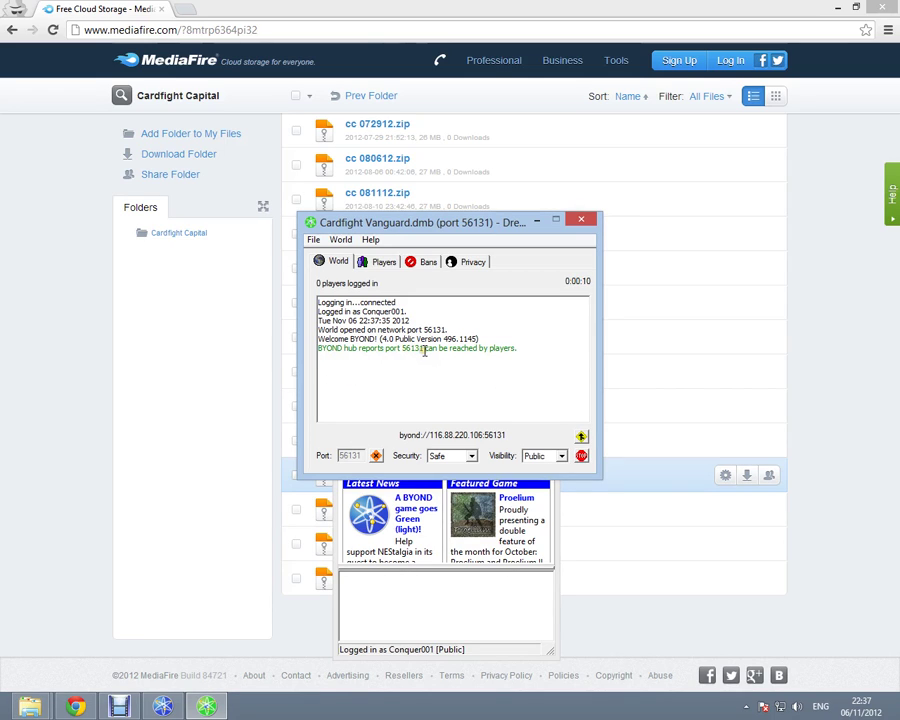
{"action": "left_click_drag", "start_coordinate": [527, 353], "coordinate": [318, 353]}
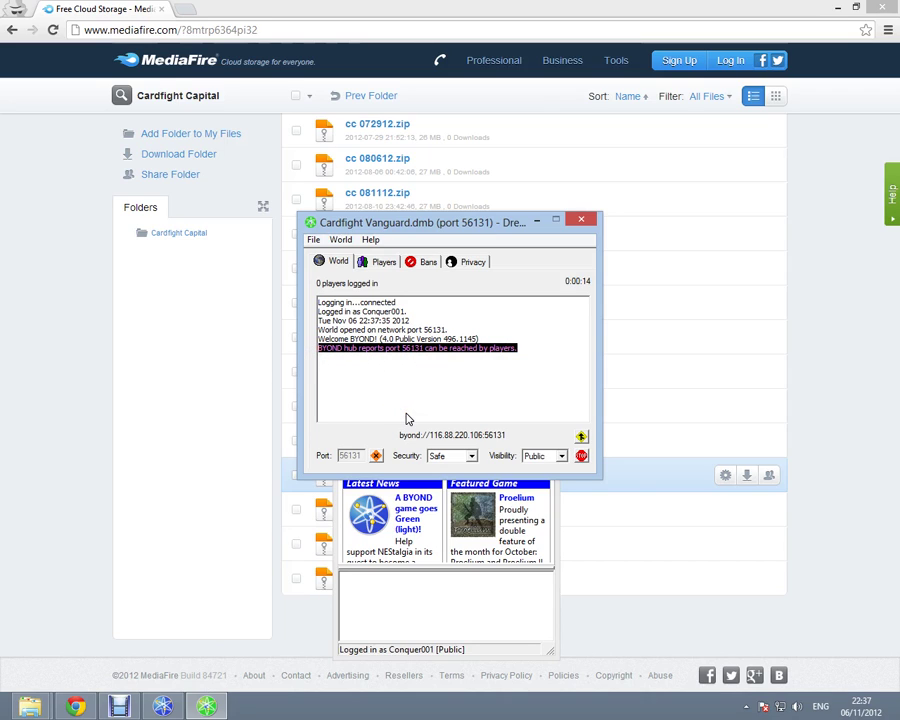
{"action": "left_click", "coordinate": [450, 411]}
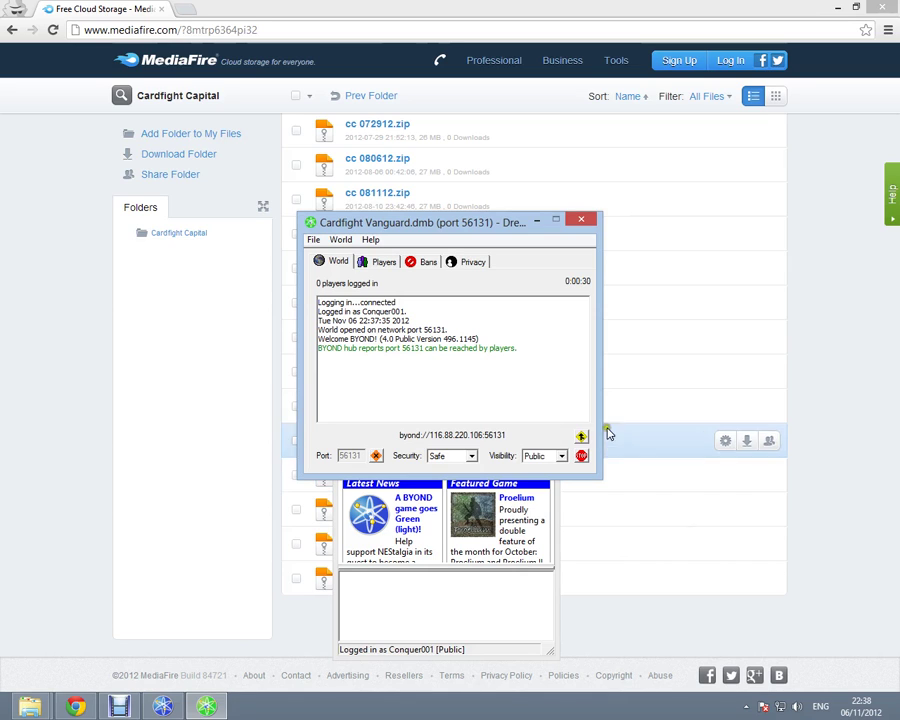
Examine the live Cardfight Capital servers under the favorite games in the BYOND pager.
{"action": "left_click", "coordinate": [538, 578]}
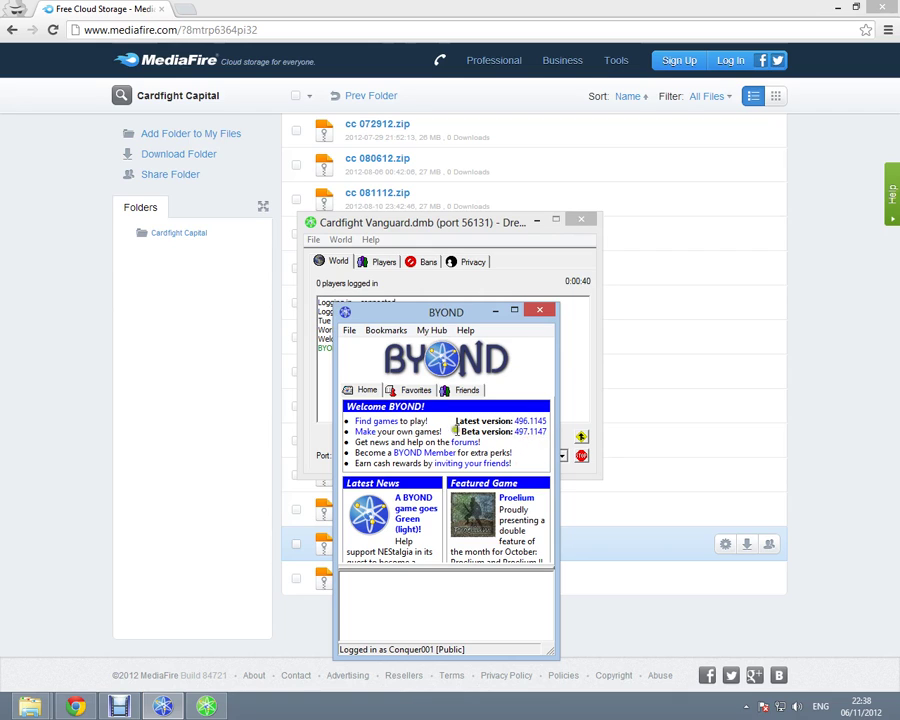
{"action": "left_click", "coordinate": [414, 390]}
{"action": "left_click", "coordinate": [354, 420]}
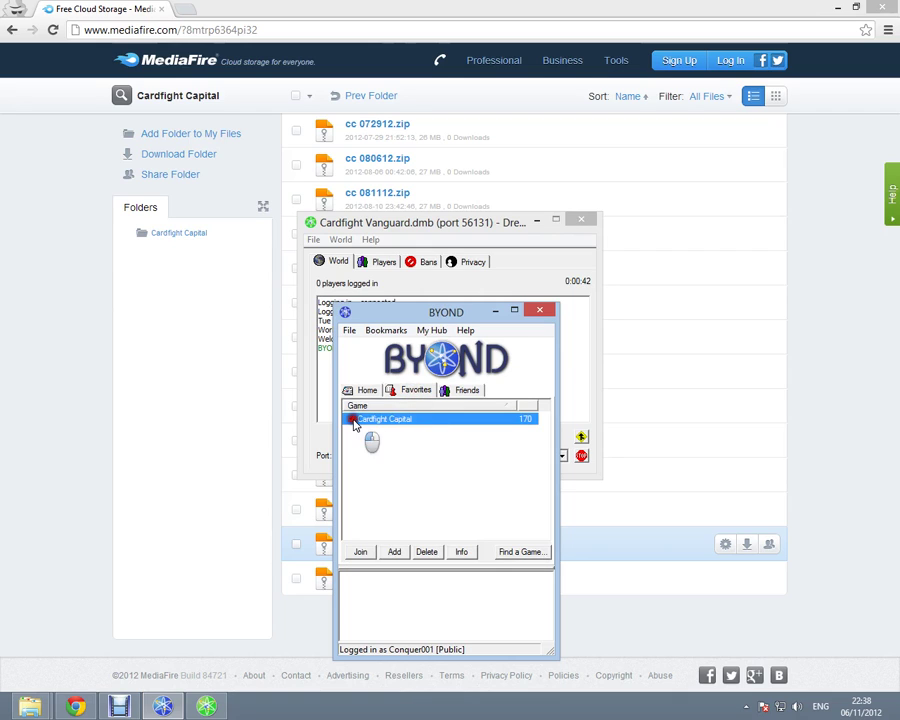
{"action": "mouse_move", "coordinate": [538, 450]}
{"action": "left_mouse_down"}
{"action": "mouse_move", "coordinate": [545, 490]}
{"action": "mouse_move", "coordinate": [544, 430]}
{"action": "mouse_move", "coordinate": [544, 478]}
{"action": "mouse_move", "coordinate": [544, 454]}
{"action": "mouse_move", "coordinate": [543, 472]}
{"action": "mouse_move", "coordinate": [552, 464]}
{"action": "left_mouse_up"}
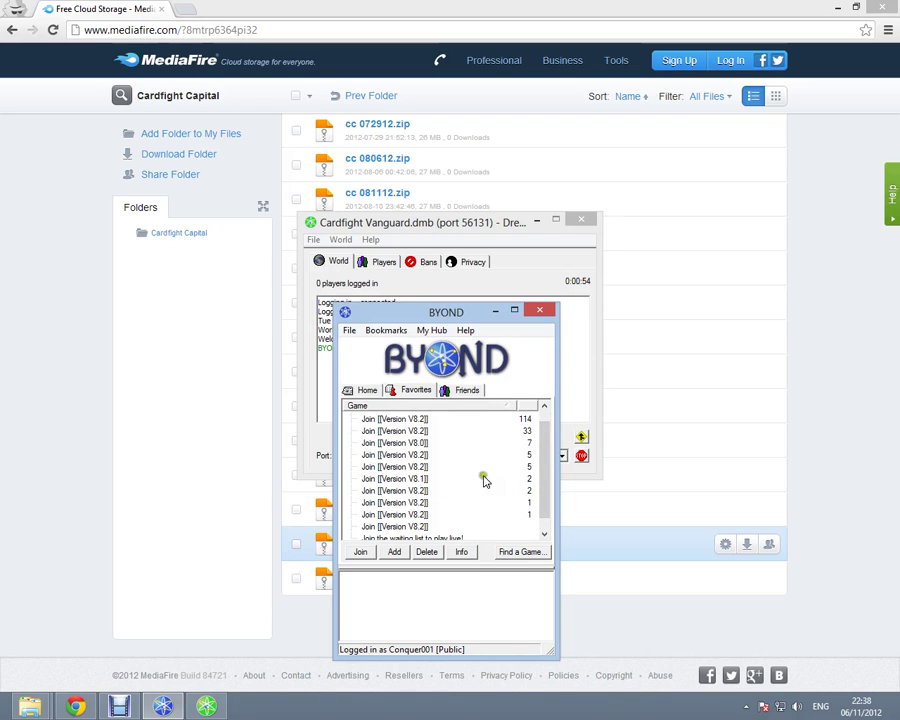
{"action": "left_click", "coordinate": [436, 330]}
{"action": "left_click", "coordinate": [436, 330]}
{"action": "left_click", "coordinate": [384, 330]}
{"action": "left_click", "coordinate": [380, 330]}
{"action": "left_click", "coordinate": [350, 330]}
{"action": "left_click", "coordinate": [350, 330]}
{"action": "left_click", "coordinate": [465, 330]}
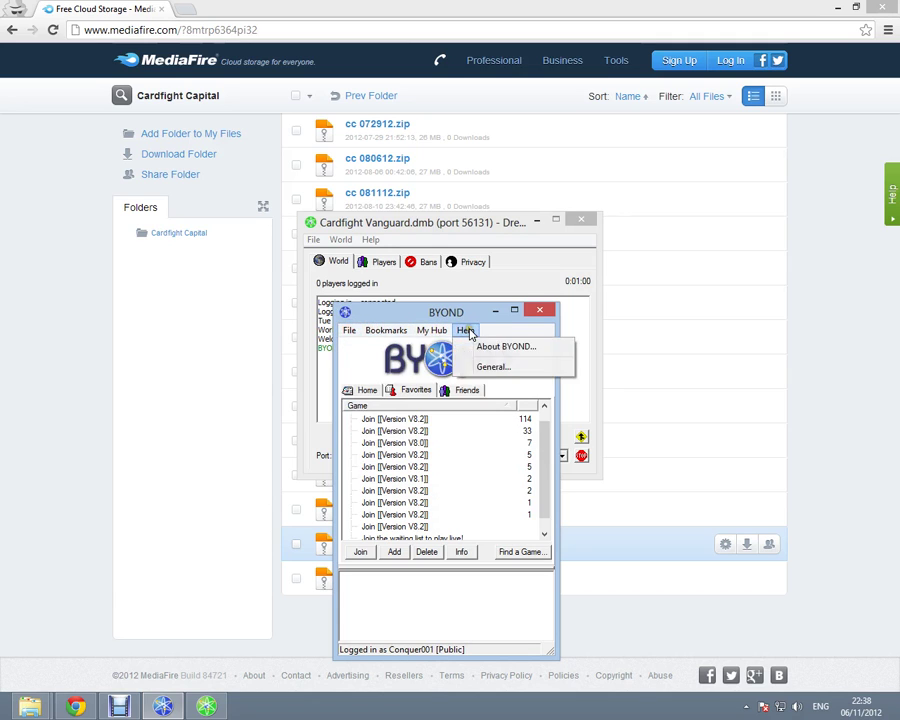
{"action": "left_click", "coordinate": [466, 331]}
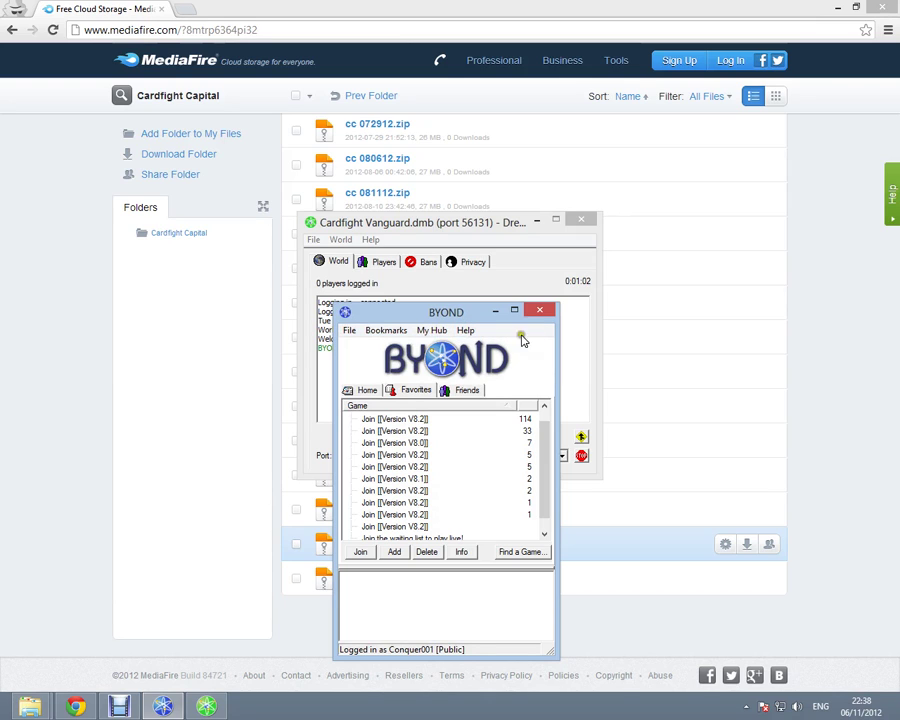
Switch to Chrome and return from the MediaFire folder to the Cardfight Capital page on the BYOND site, without launching another host's game.
{"action": "left_click", "coordinate": [253, 311]}
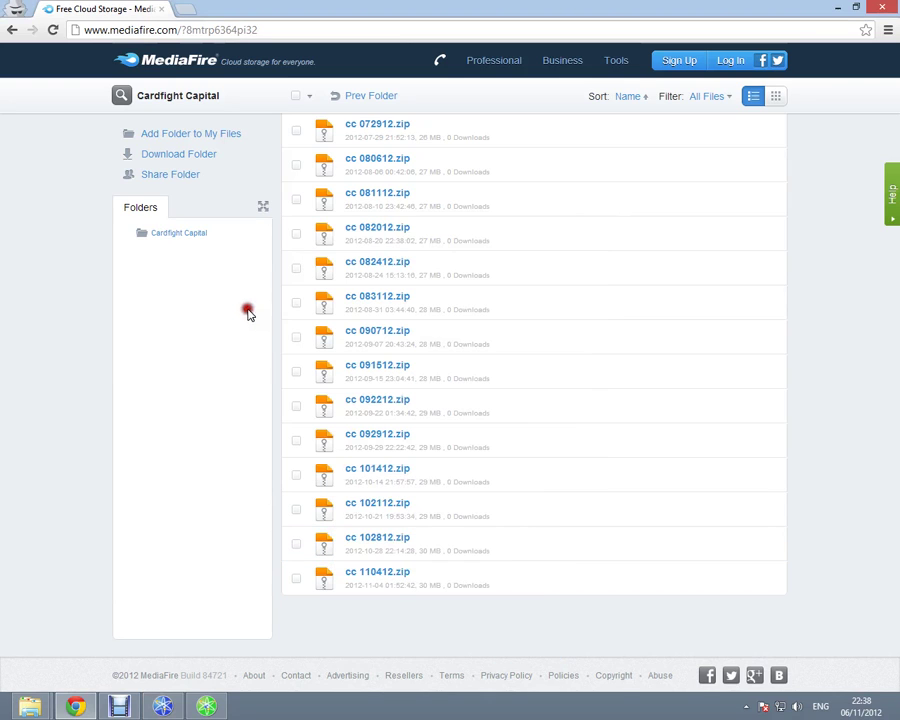
{"action": "left_click", "coordinate": [12, 29]}
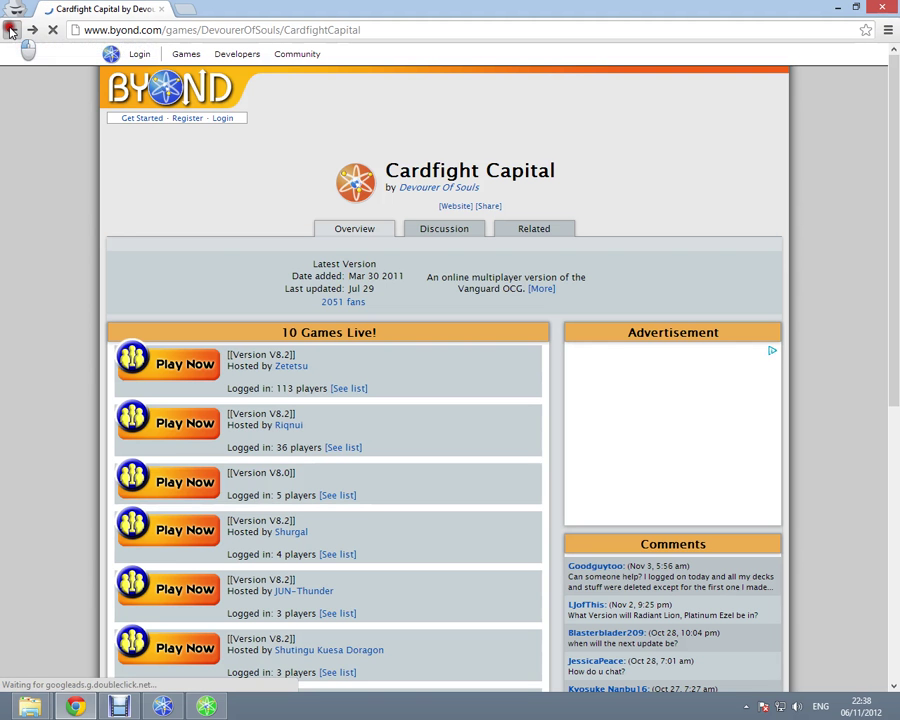
{"action": "right_click", "coordinate": [12, 29]}
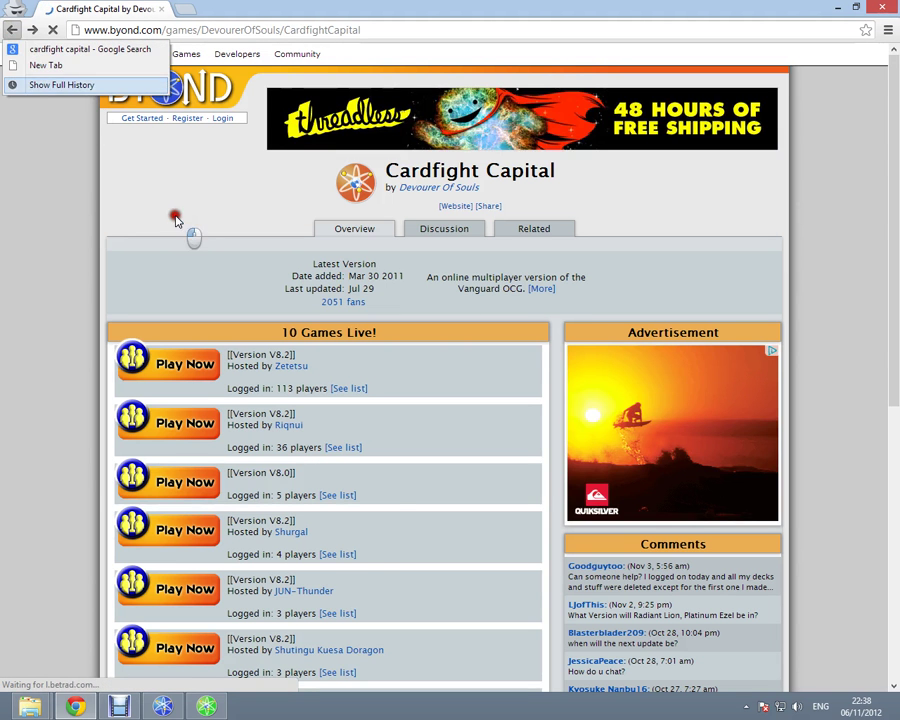
{"action": "scroll", "coordinate": [180, 240], "scroll_direction": "down", "scroll_amount": 4}
{"action": "left_click", "coordinate": [188, 274]}
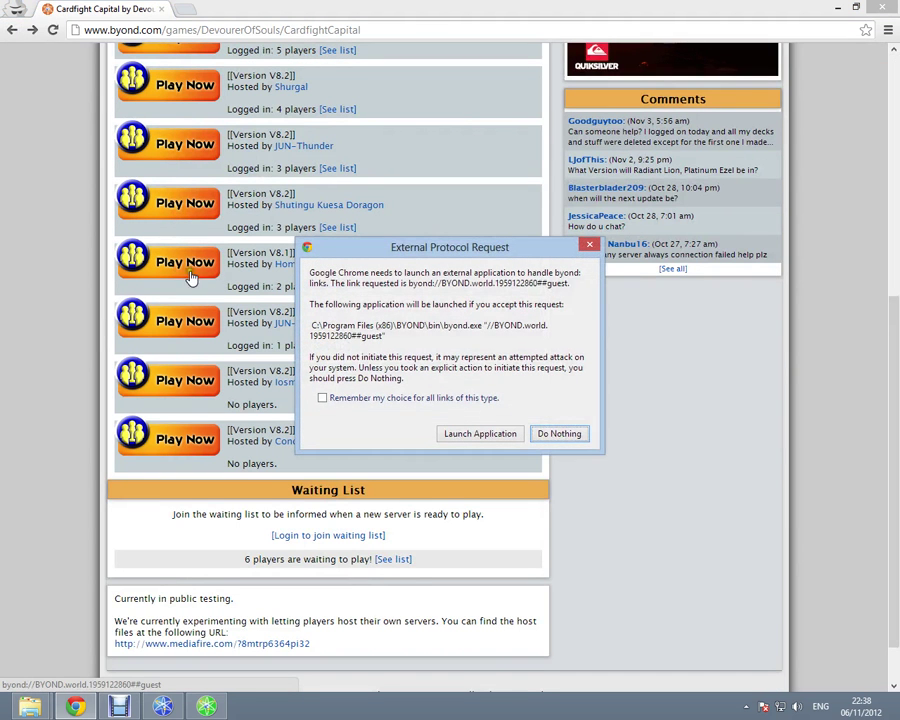
{"action": "left_click", "coordinate": [578, 433]}
Look through the live games for the server hosted by the logged-in account and check its host and player entries.
{"action": "scroll", "coordinate": [505, 435], "scroll_direction": "up", "scroll_amount": 4}
{"action": "scroll", "coordinate": [490, 422], "scroll_direction": "up", "scroll_amount": 1}
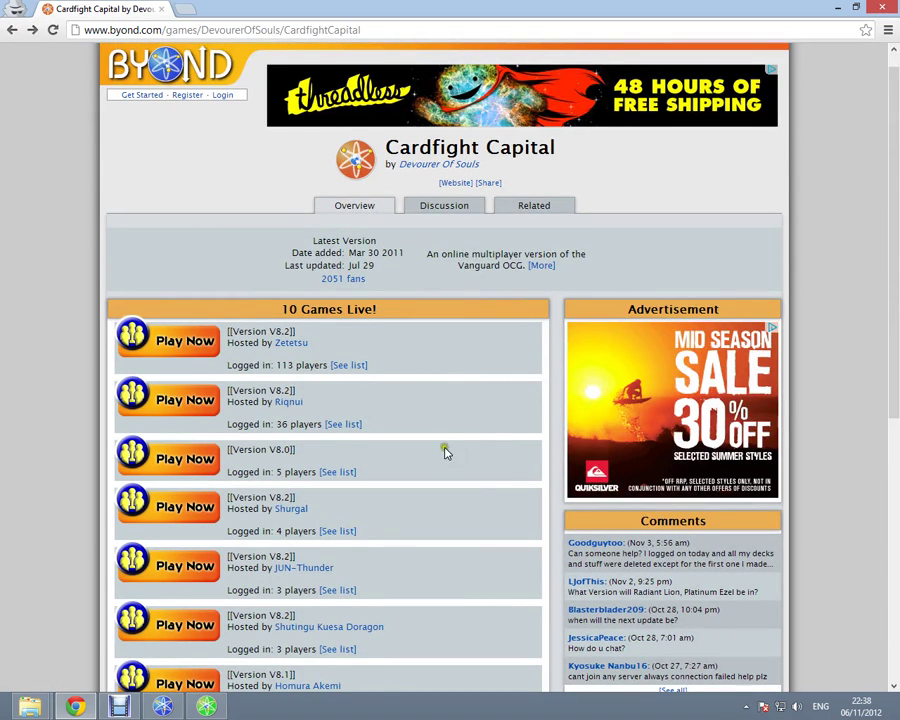
{"action": "scroll", "coordinate": [409, 358], "scroll_direction": "down", "scroll_amount": 3}
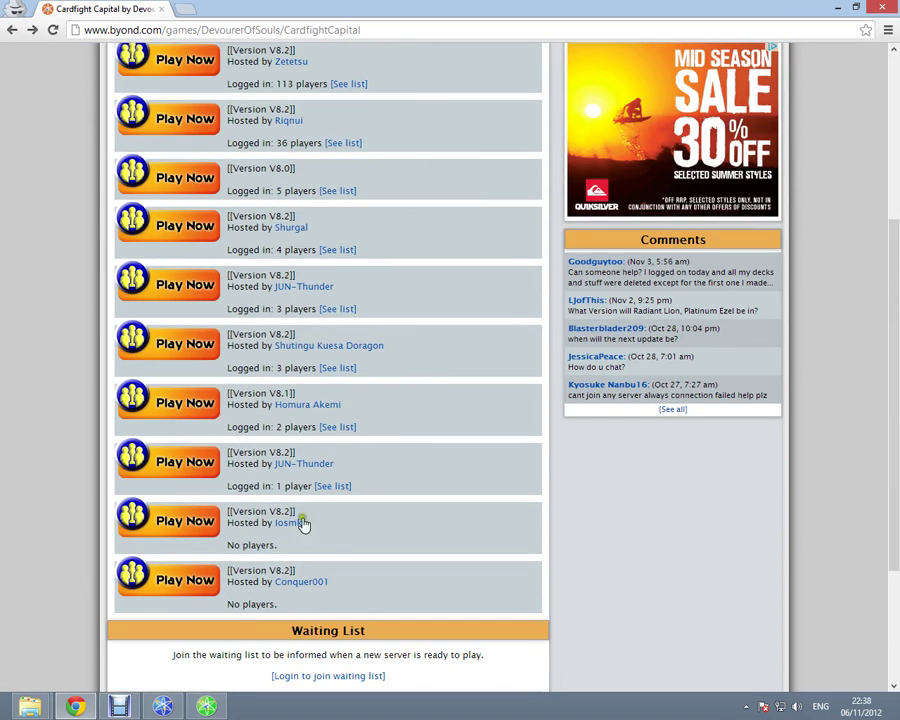
{"action": "scroll", "coordinate": [387, 557], "scroll_direction": "down", "scroll_amount": 2}
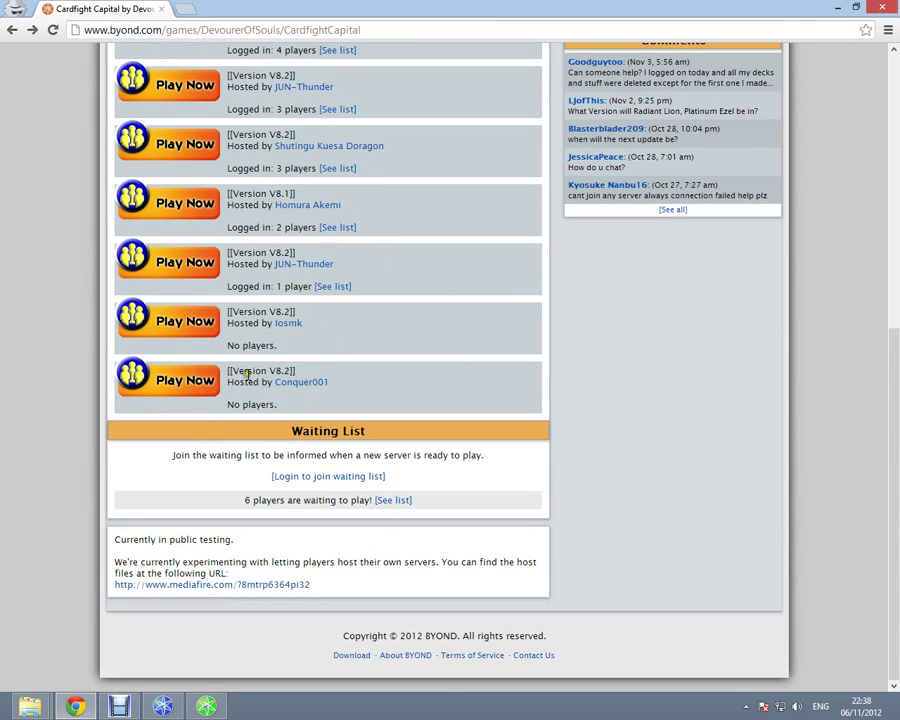
{"action": "left_click_drag", "start_coordinate": [231, 382], "coordinate": [367, 387]}
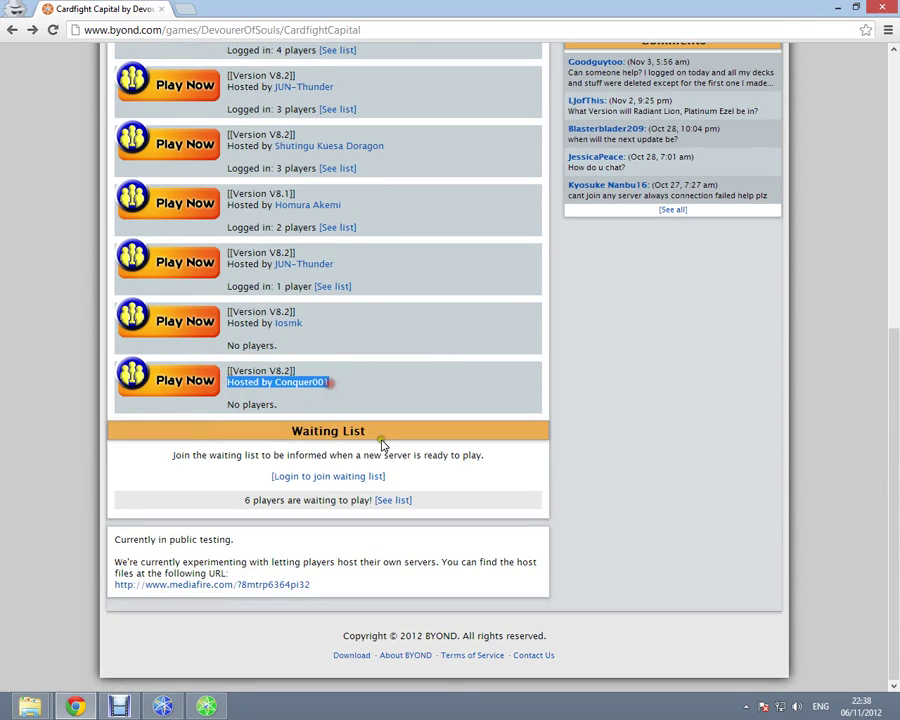
{"action": "left_click_drag", "start_coordinate": [283, 406], "coordinate": [227, 403]}
{"action": "left_click", "coordinate": [297, 405]}
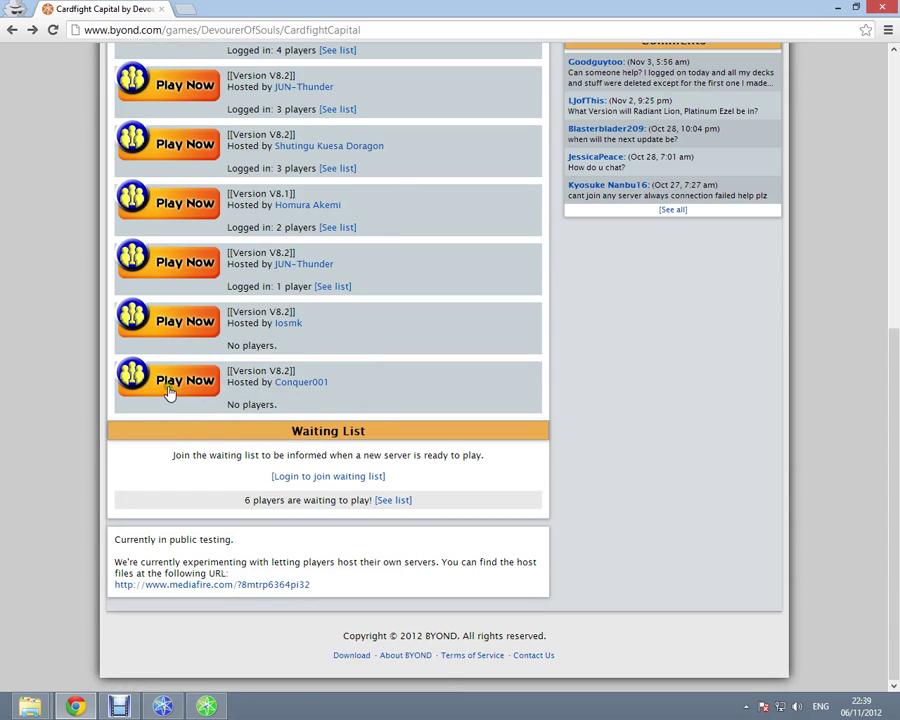
Join the self-hosted Version V8.2 server by launching the BYOND application, and enter the game past its title picture.
{"action": "left_click", "coordinate": [201, 382]}
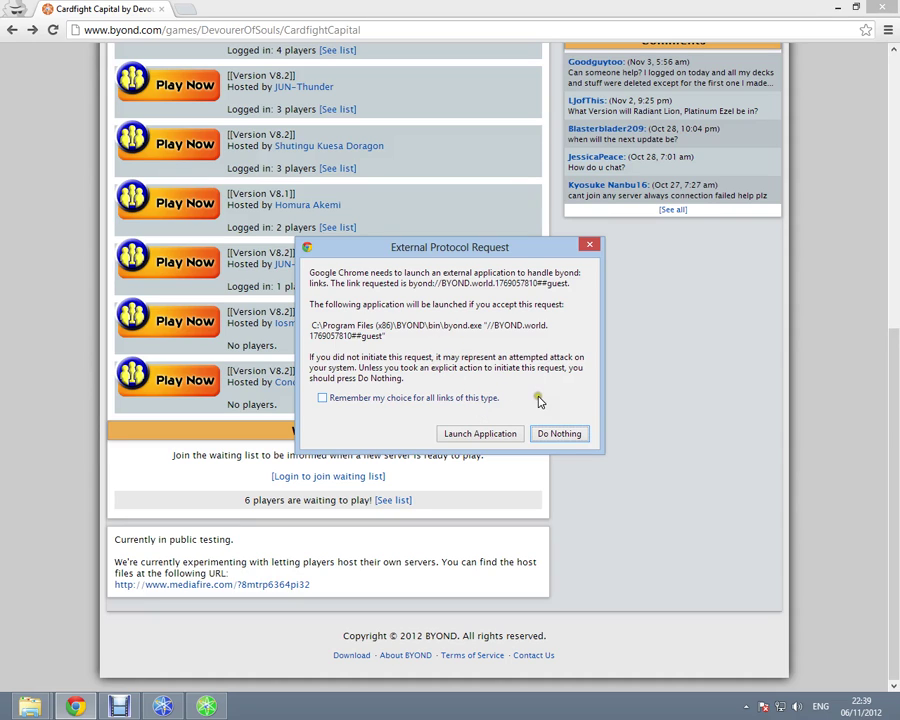
{"action": "left_click", "coordinate": [480, 437]}
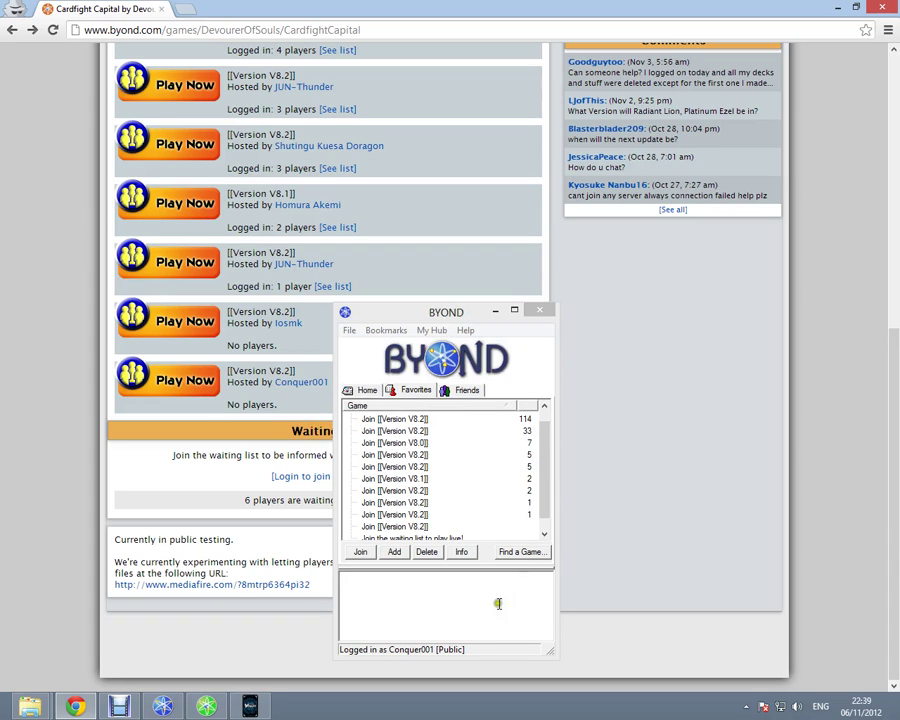
{"action": "left_click", "coordinate": [250, 706]}
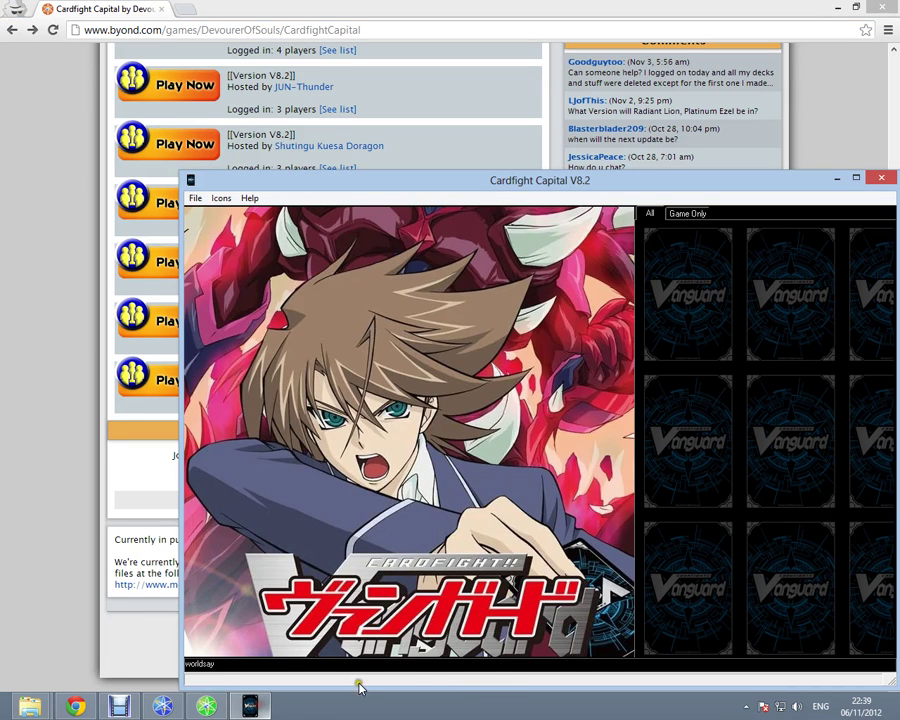
{"action": "left_click", "coordinate": [451, 518]}
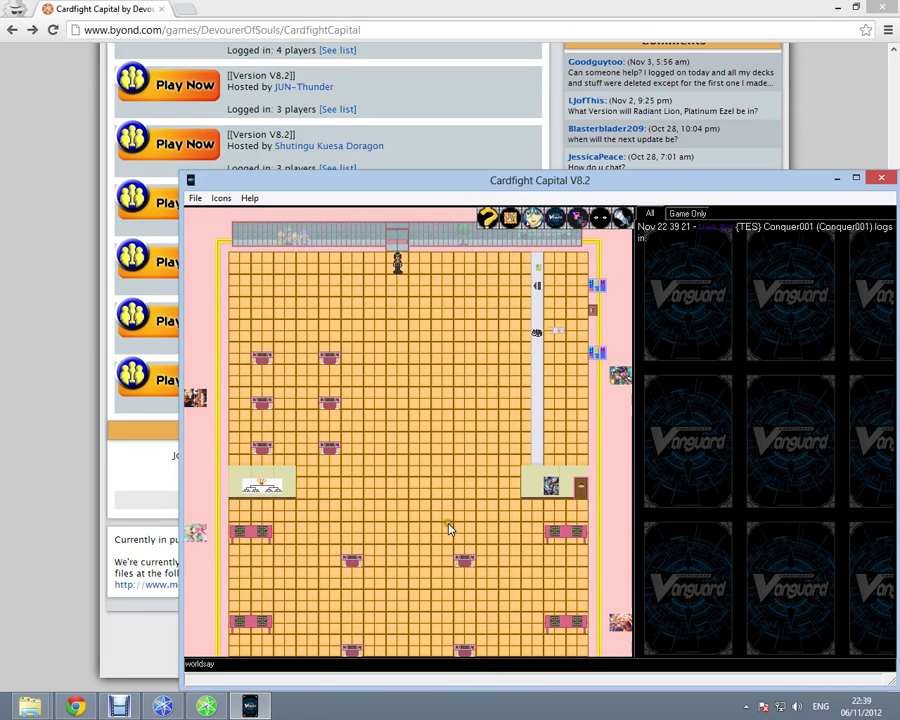
Walk the character around the upper part of the shop floor to try out the server.
{"action": "key", "text": "Down"}
{"action": "key", "text": "Left"}
{"action": "key", "text": "Right"}
{"action": "key", "text": "Up"}
{"action": "key", "text": "Up"}
{"action": "key", "text": "Left"}
{"action": "key", "text": "Down"}
{"action": "key", "text": "Right"}
{"action": "key", "text": "Down"}
{"action": "key", "text": "Right"}
{"action": "key", "text": "Up"}
{"action": "key", "text": "Up"}
{"action": "key", "text": "Left"}
{"action": "key", "text": "Down"}
{"action": "key", "text": "Right"}
{"action": "key", "text": "Down"}
{"action": "key", "text": "Right"}
{"action": "key", "text": "Up"}
{"action": "key", "text": "Left"}
{"action": "key", "text": "Down"}
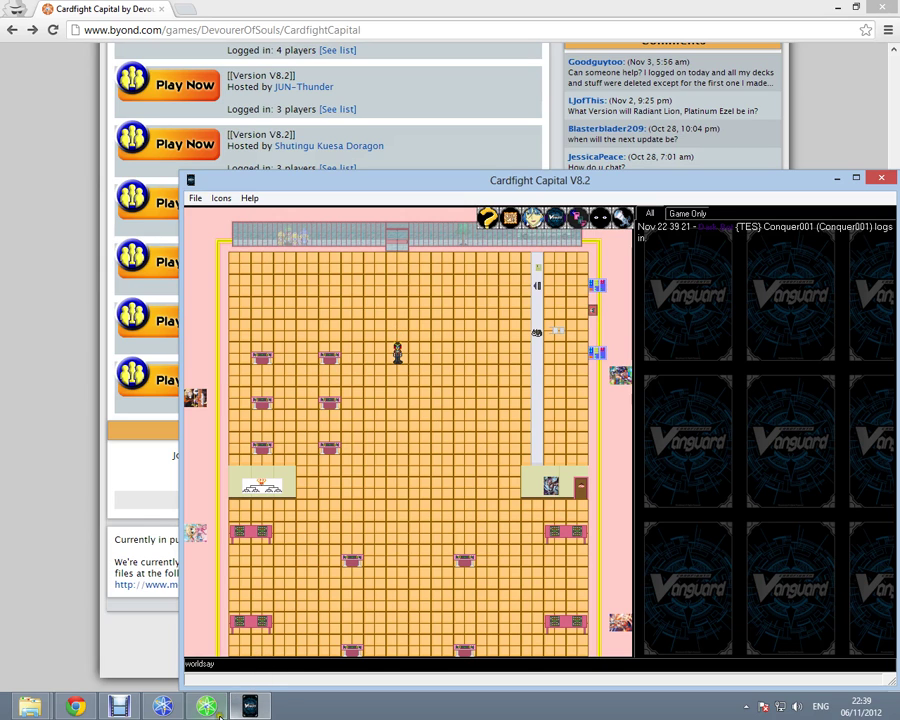
Switch to Dream Daemon and check which players are logged in to the hosted world.
{"action": "mouse_move", "coordinate": [206, 706]}
{"action": "left_click", "coordinate": [245, 678]}
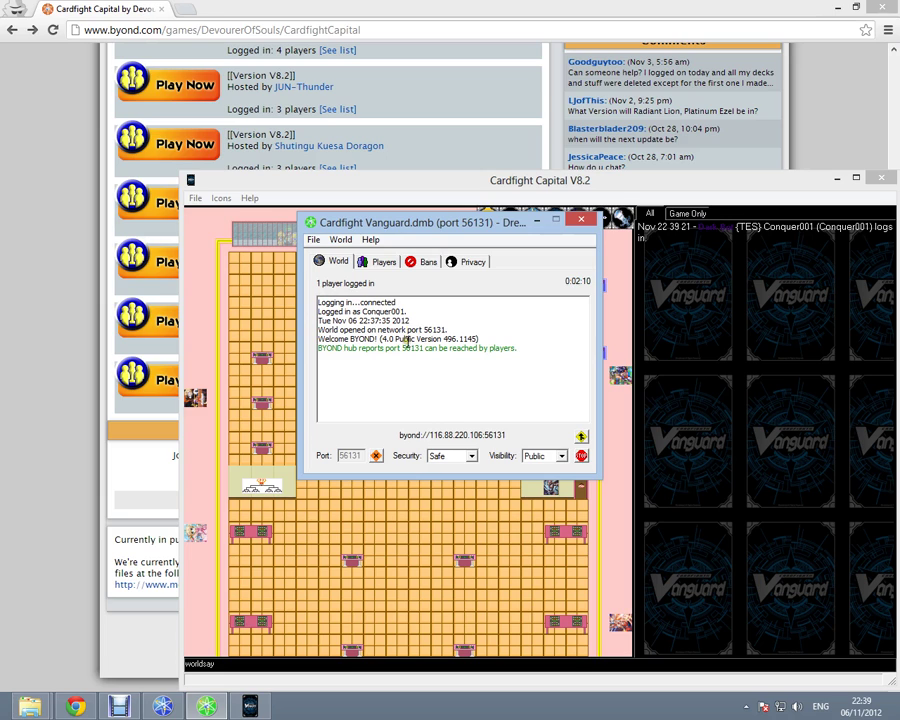
{"action": "left_click", "coordinate": [383, 262]}
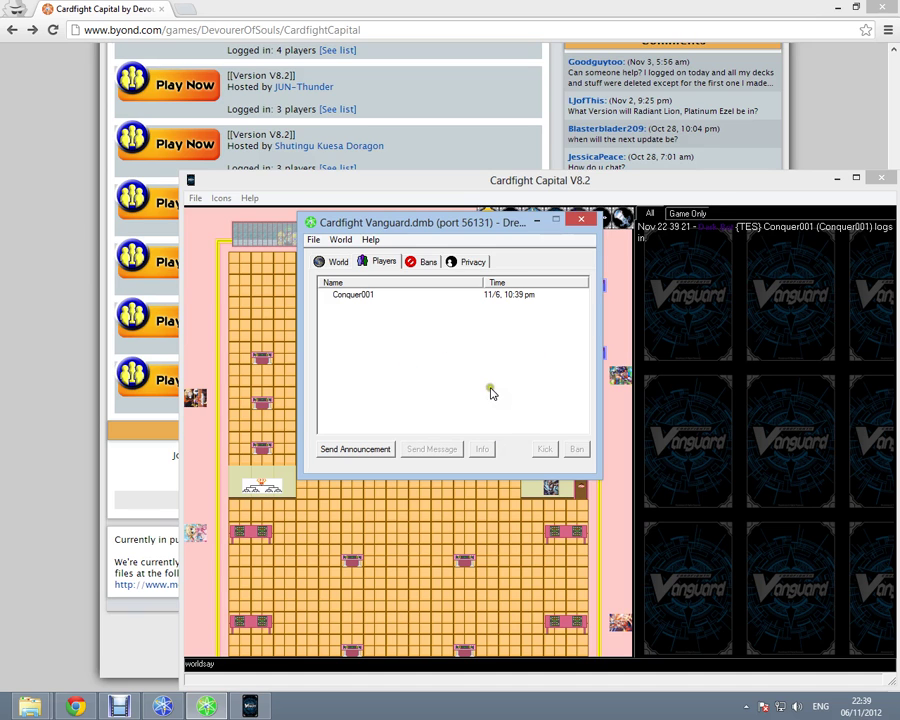
Move the Dream Daemon window clear of the game window so its players list stays in view, and quit the Cardfight Capital client.
{"action": "left_click_drag", "start_coordinate": [480, 222], "coordinate": [188, 87]}
{"action": "left_click", "coordinate": [346, 186]}
{"action": "left_click", "coordinate": [195, 197]}
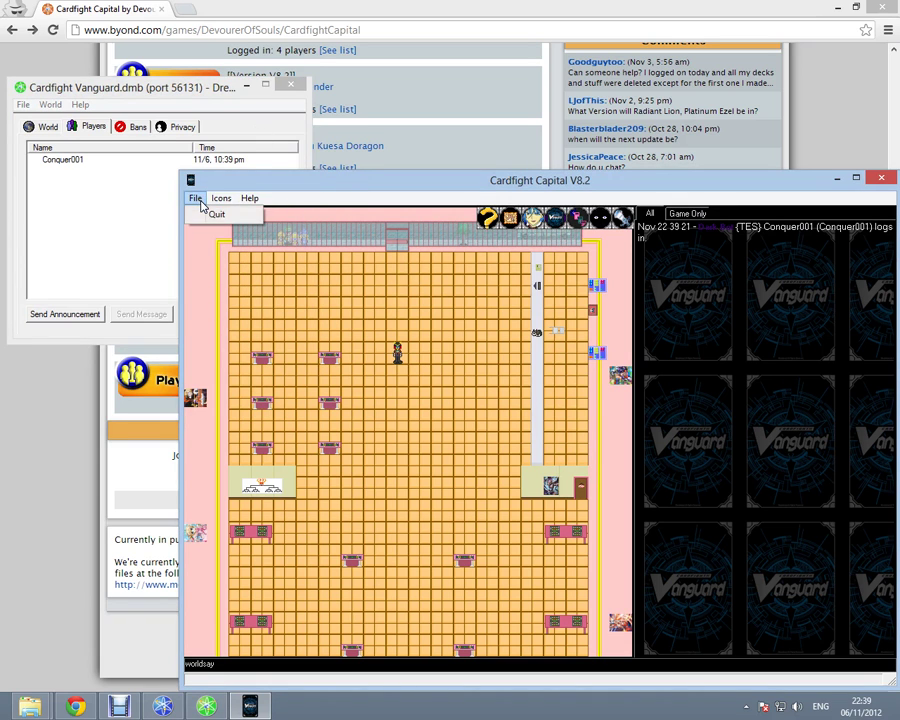
{"action": "left_click", "coordinate": [218, 216]}
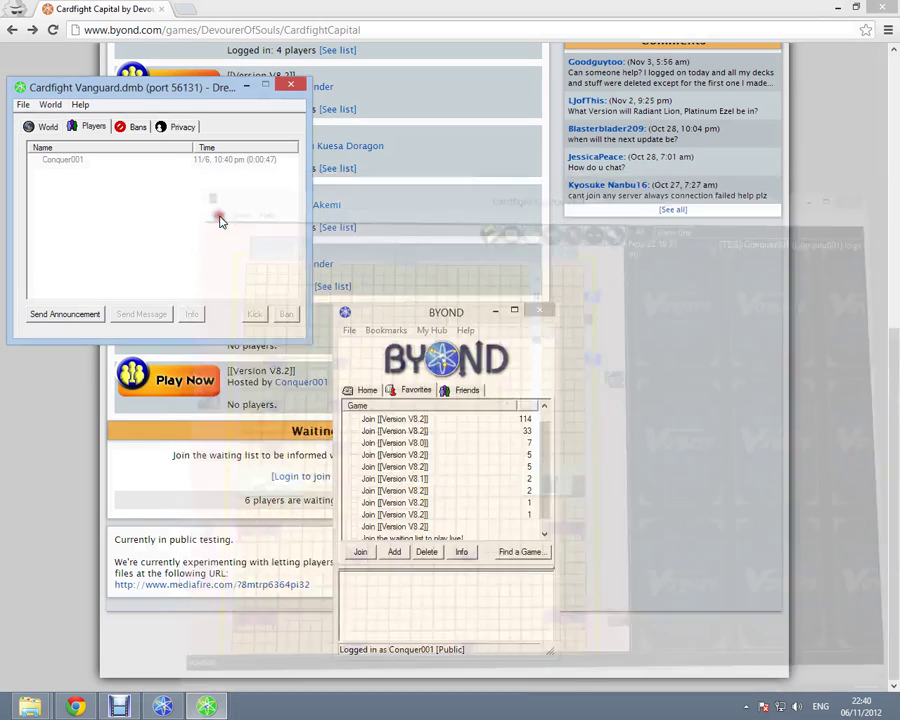
Move Dream Daemon back toward the middle of the desktop and select the logged-out player in its list.
{"action": "left_click_drag", "start_coordinate": [137, 88], "coordinate": [440, 242]}
{"action": "left_click", "coordinate": [380, 314]}
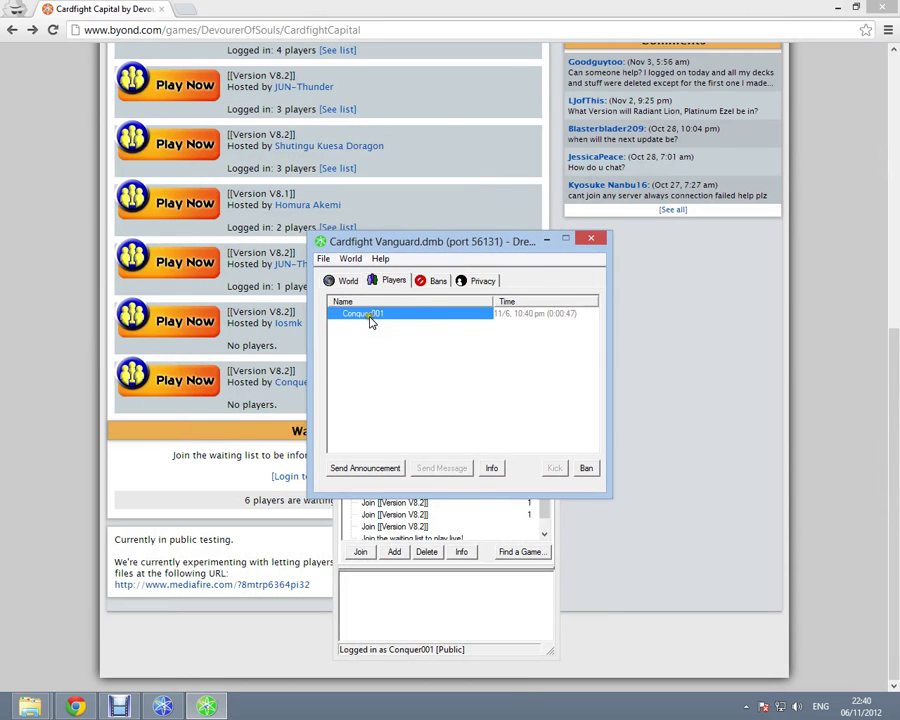